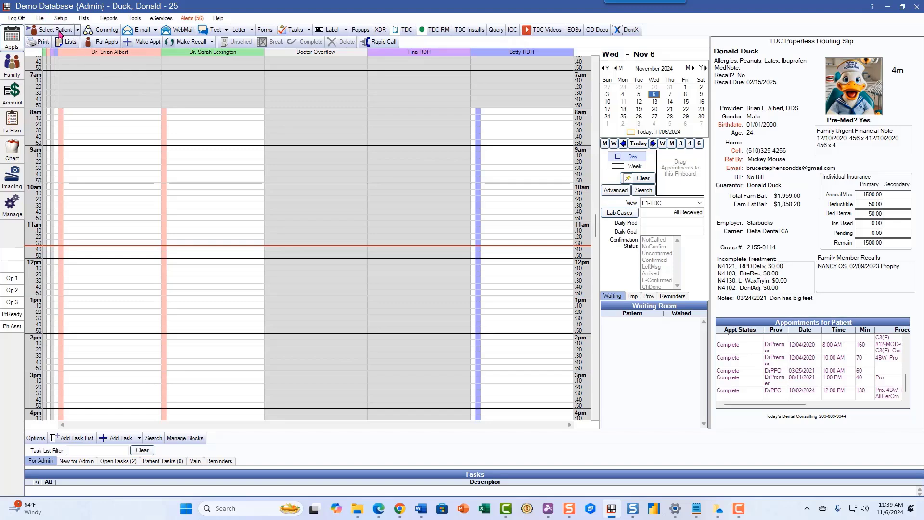
# - Search the patient list by last name and select the patient whose routing slip is already showing
pyautogui.click(55, 30)
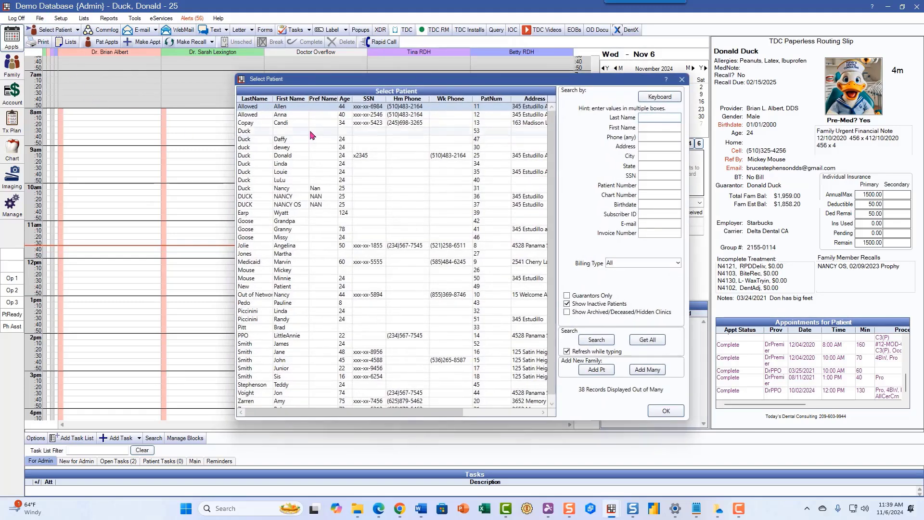
pyautogui.write('duck')
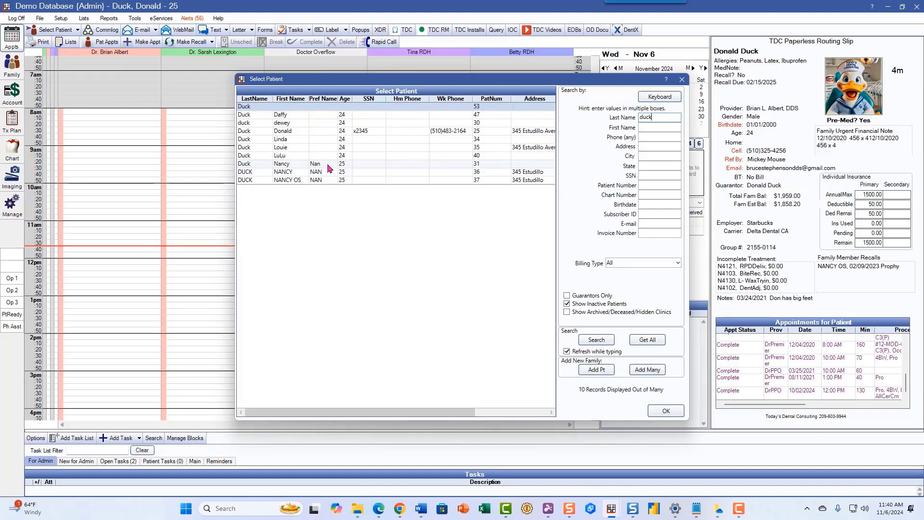
pyautogui.doubleClick(304, 133)
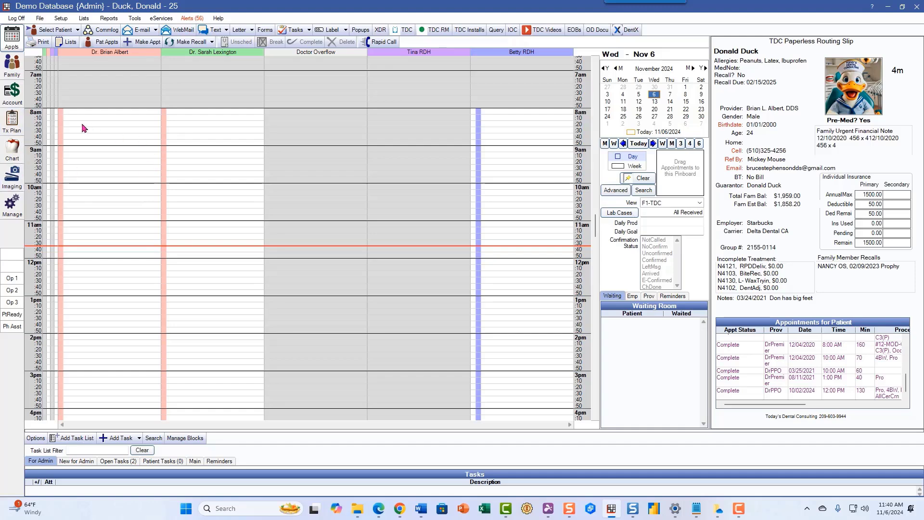
# - Review the patient's chart in the Completed, Completed with notes and Tx Plan views, and reload the chart
pyautogui.click(13, 150)
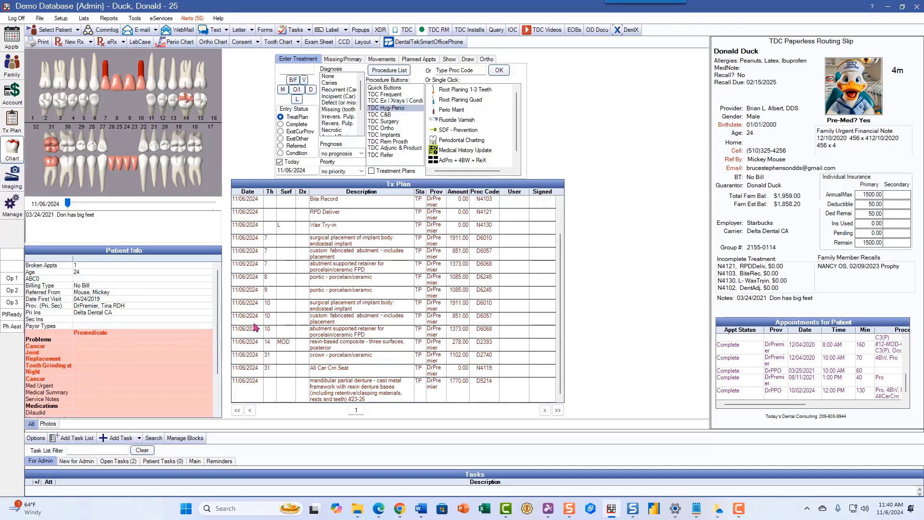
pyautogui.click(446, 60)
pyautogui.click(445, 94)
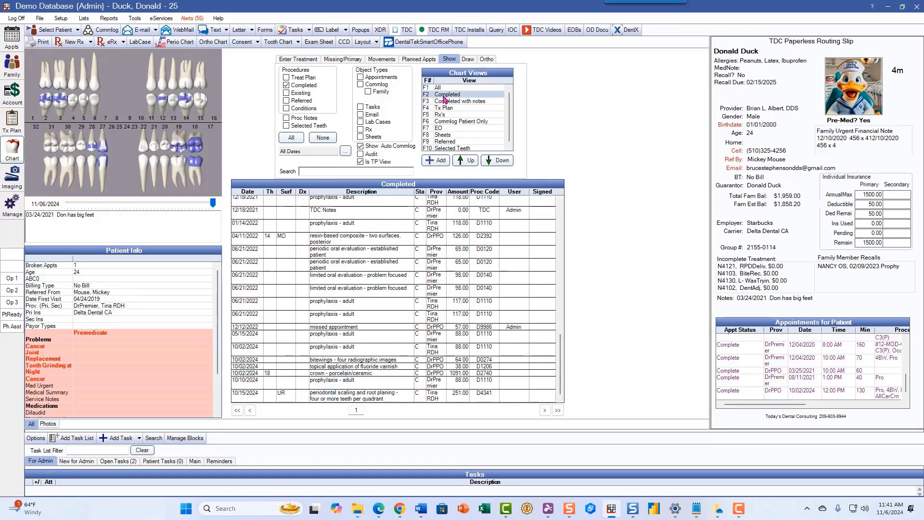
pyautogui.click(444, 101)
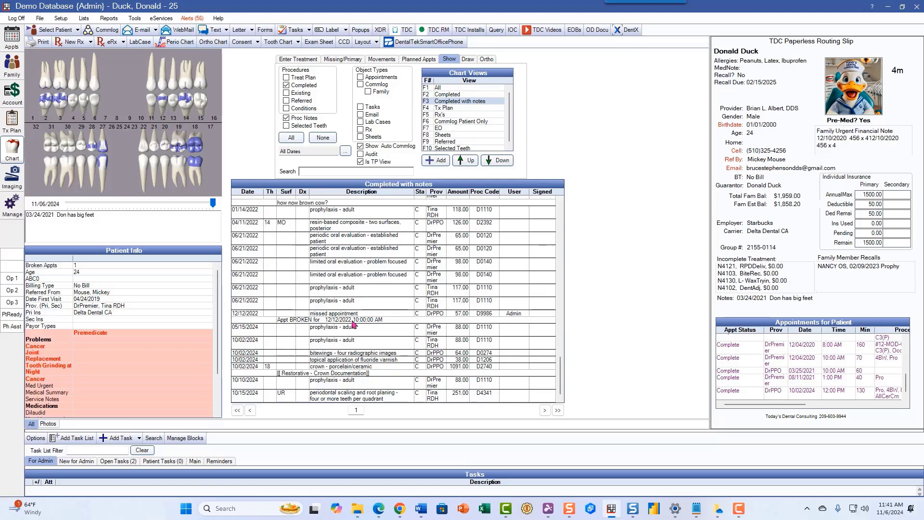
pyautogui.click(446, 108)
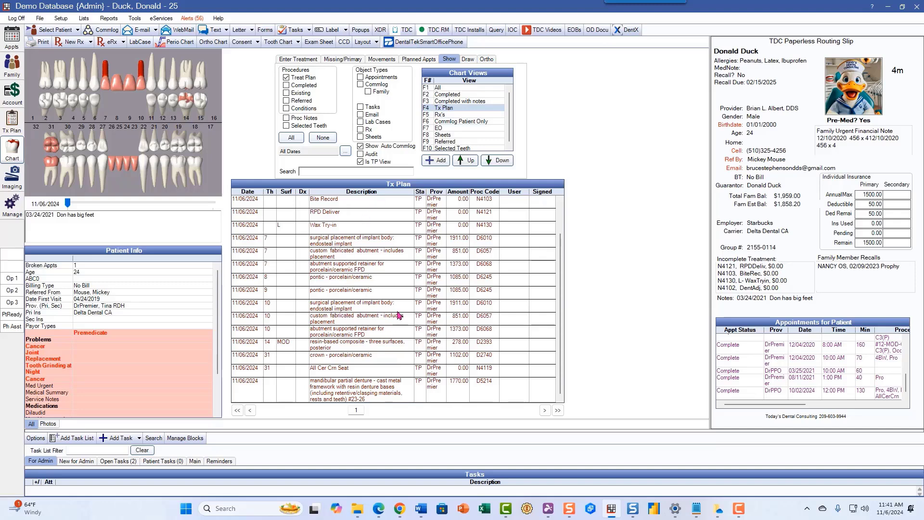
pyautogui.click(12, 39)
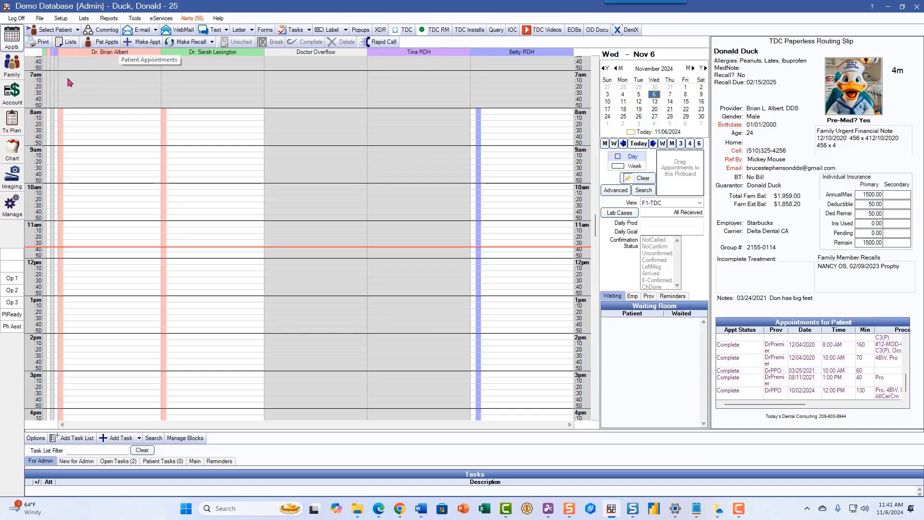
pyautogui.click(18, 151)
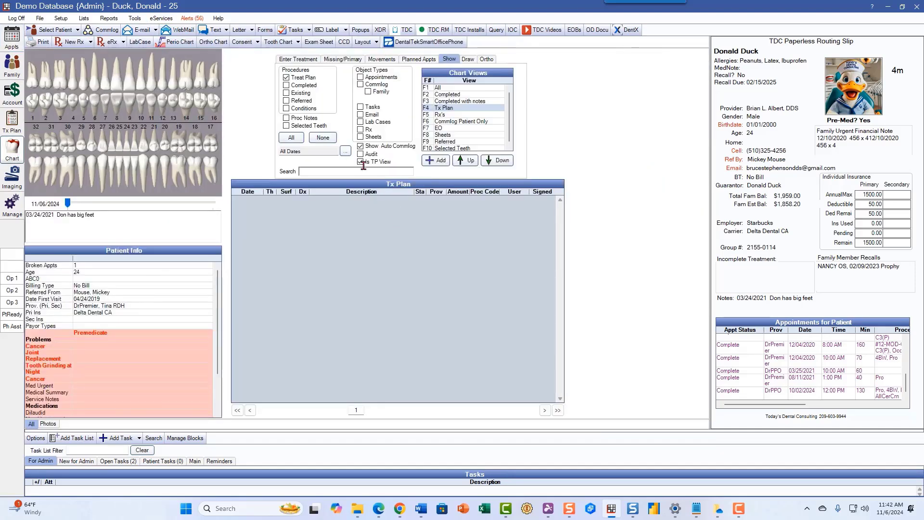
# - Mark teeth 1, 7–10, 16, 17, 23–26 and 32 as missing in the tooth chart
pyautogui.click(342, 60)
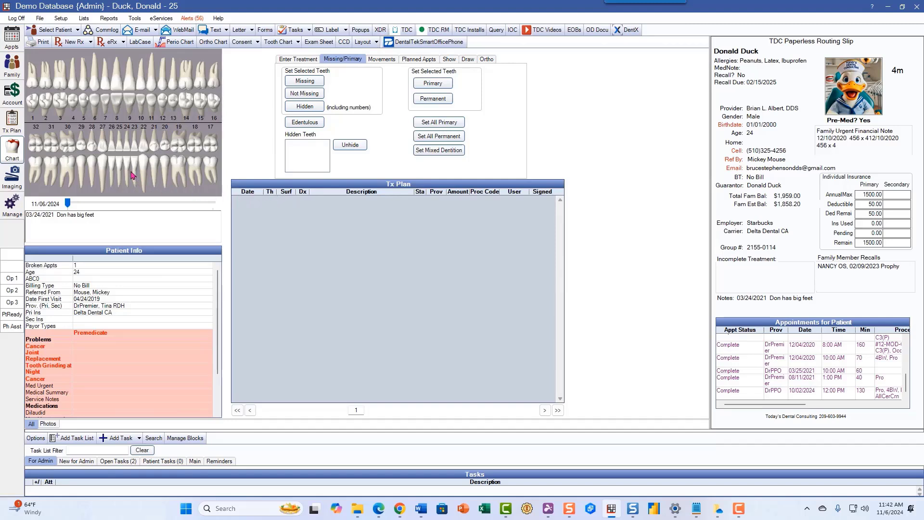
pyautogui.click(37, 145)
pyautogui.click(215, 159)
pyautogui.click(212, 100)
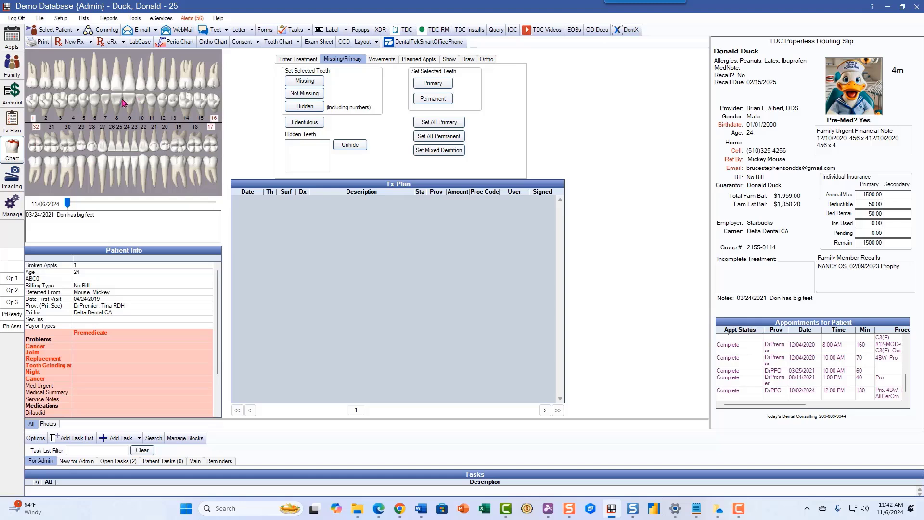
pyautogui.moveTo(109, 103)
pyautogui.mouseDown()
pyautogui.moveTo(133, 103)
pyautogui.moveTo(129, 111)
pyautogui.mouseUp()
pyautogui.moveTo(112, 146); pyautogui.dragTo(134, 147)
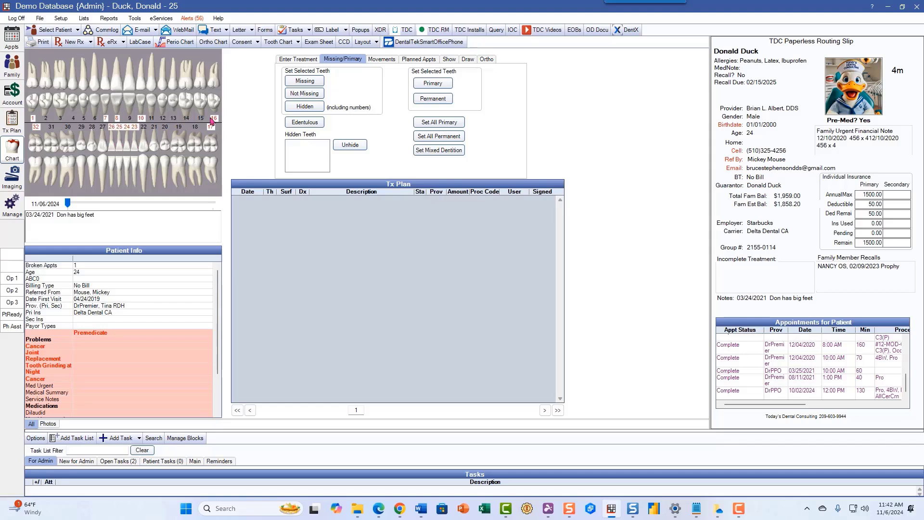
pyautogui.click(298, 85)
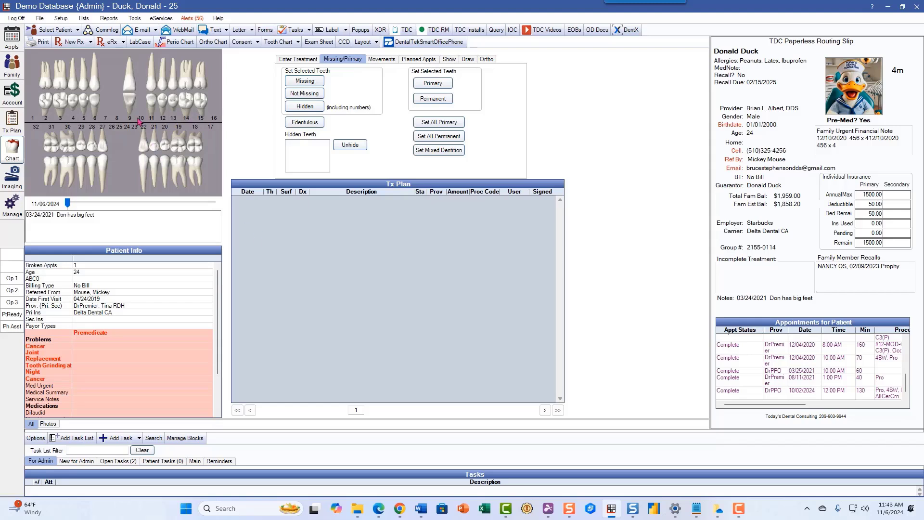
pyautogui.click(131, 103)
pyautogui.click(298, 81)
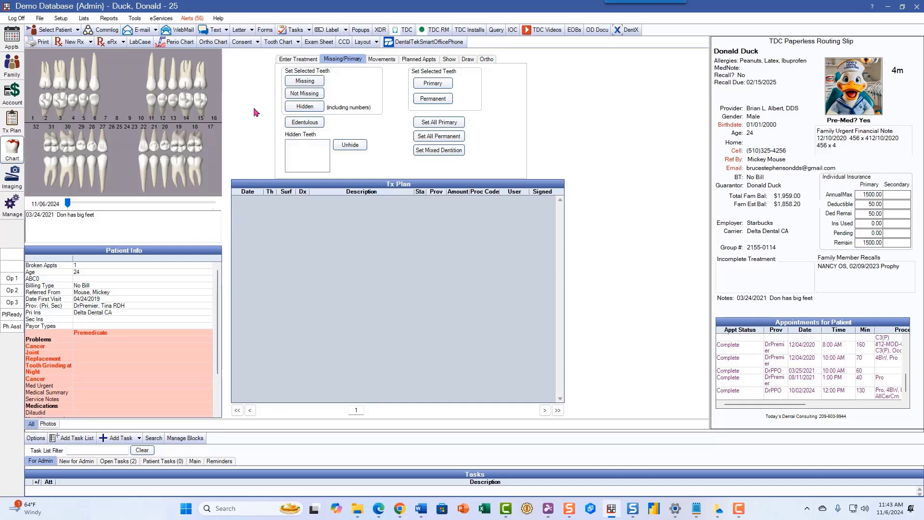
# - Treatment-plan an MOD composite on tooth 14 from the TDC Frequent procedures
pyautogui.click(296, 61)
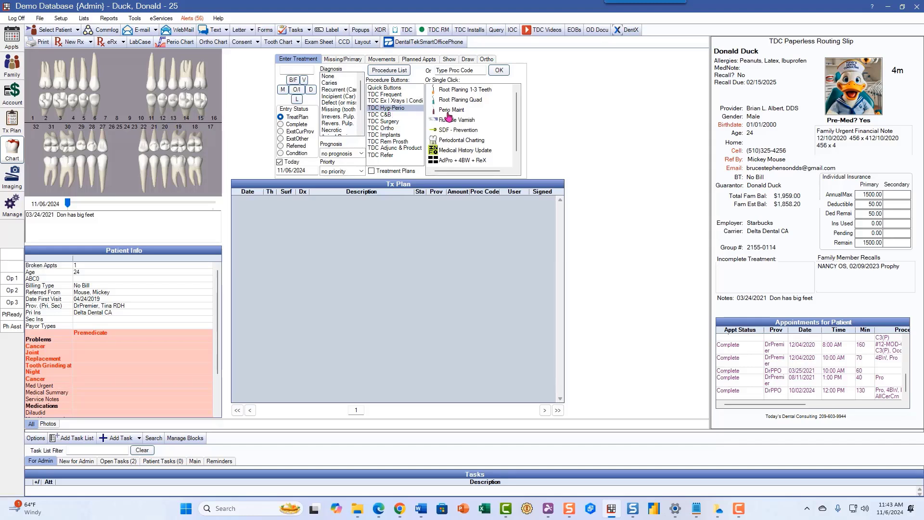
pyautogui.click(384, 88)
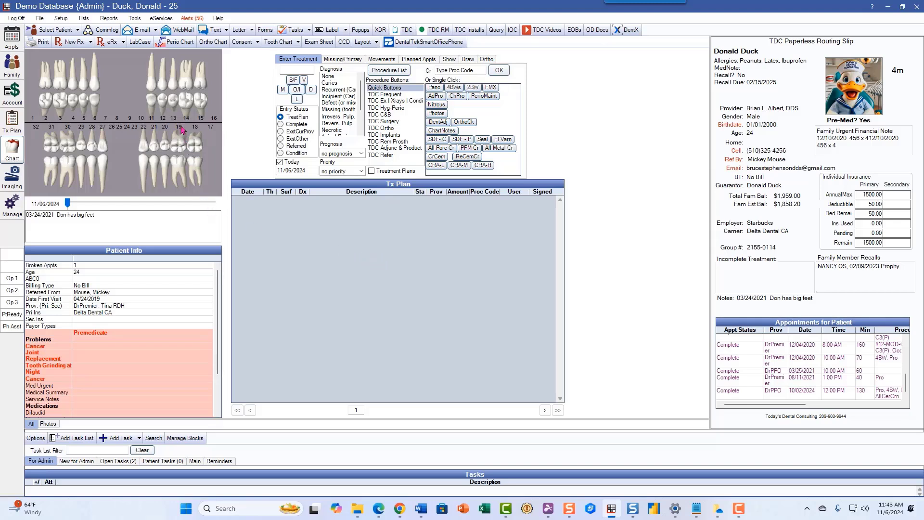
pyautogui.click(186, 103)
pyautogui.click(282, 92)
pyautogui.click(295, 91)
pyautogui.click(310, 90)
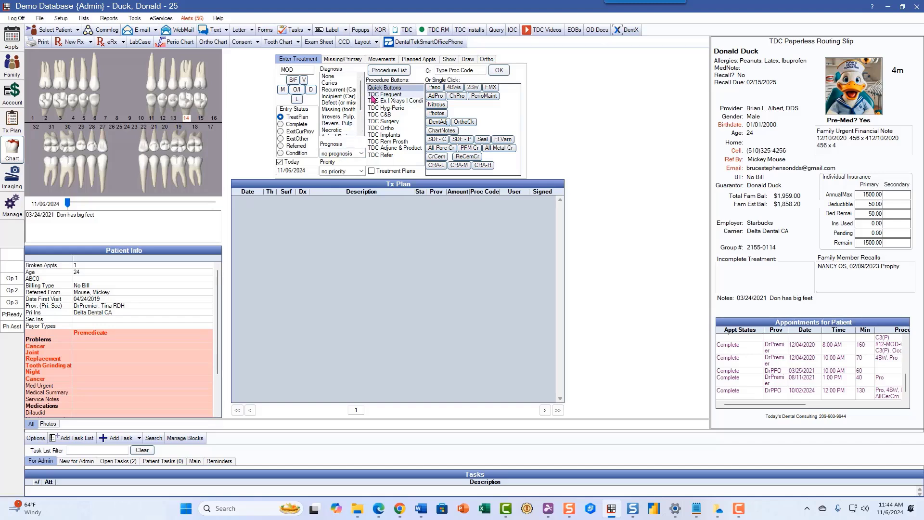
pyautogui.click(379, 96)
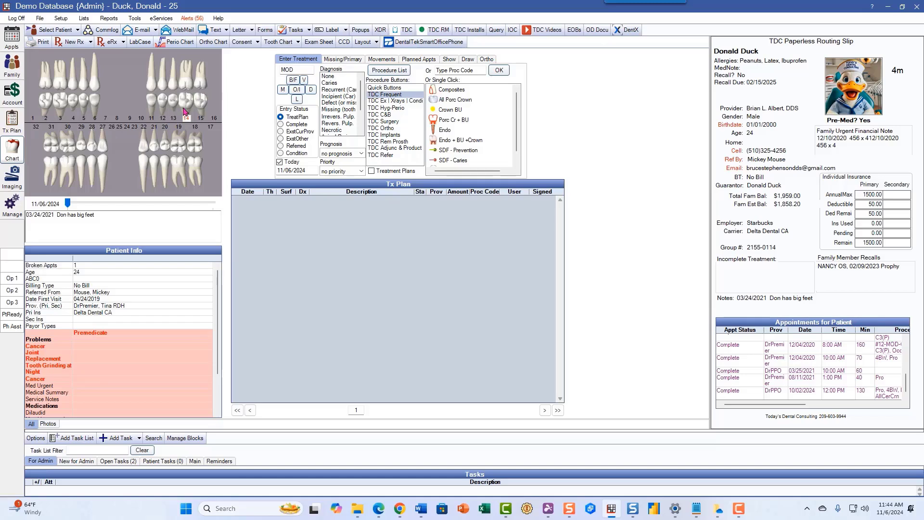
pyautogui.click(439, 91)
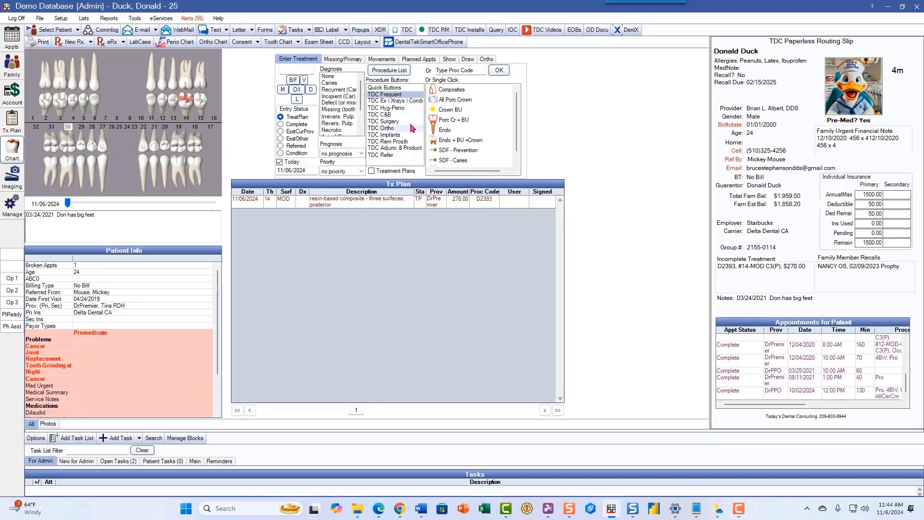
# - Treatment-plan an all-porcelain crown on tooth 30 and endo on teeth 19, 21 and 22
pyautogui.click(440, 103)
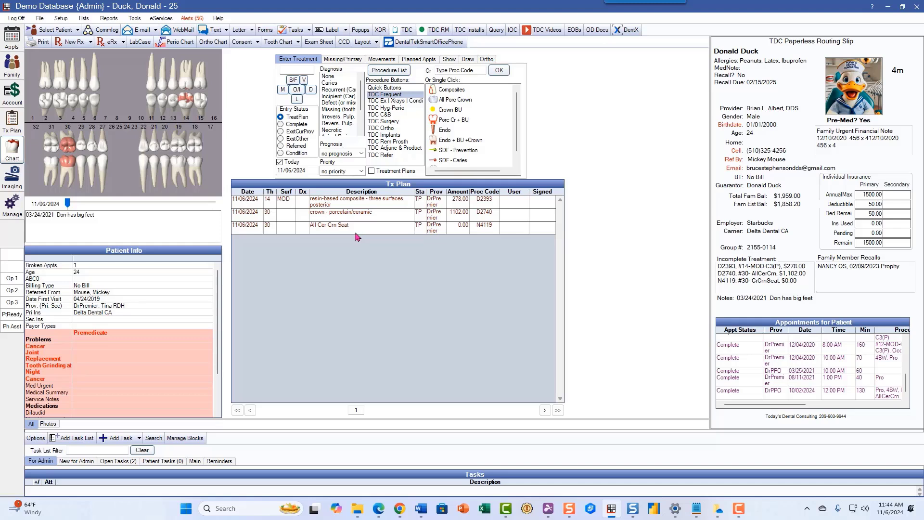
pyautogui.click(156, 169)
pyautogui.click(145, 147)
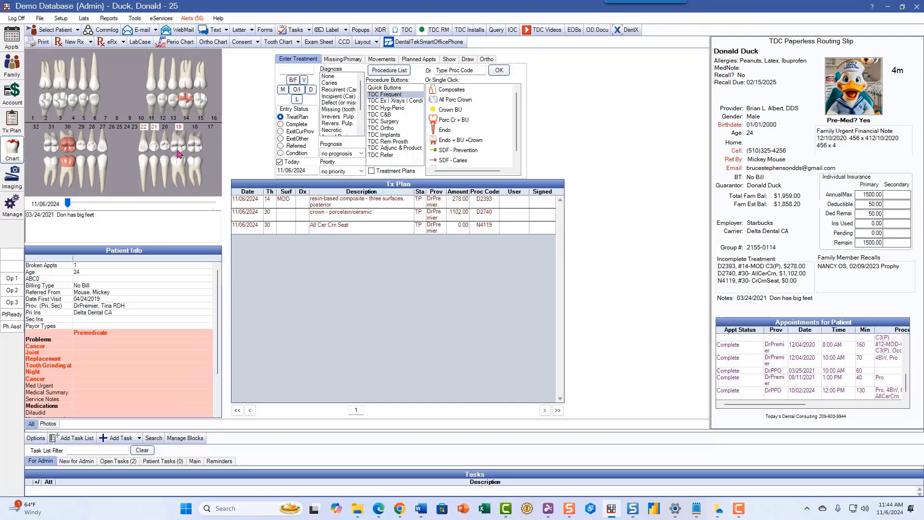
pyautogui.click(438, 134)
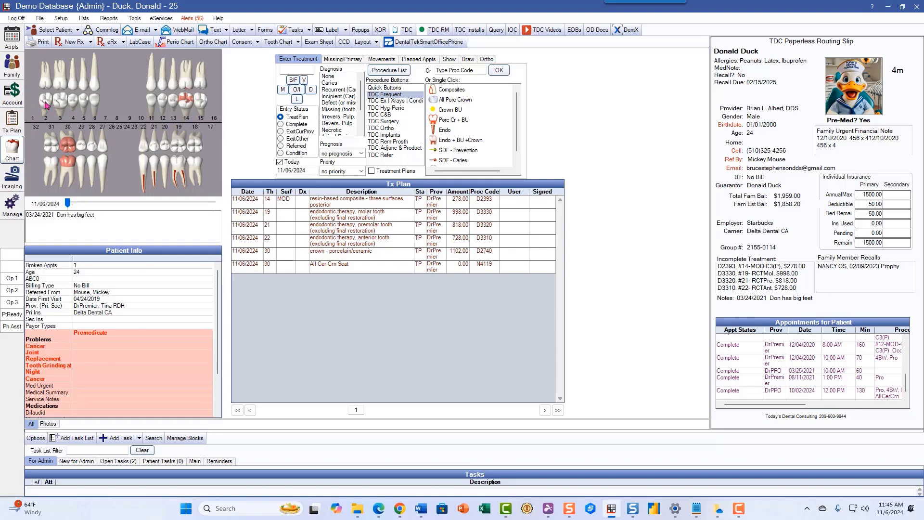
# - Treatment-plan Endo + BU + Crown on teeth 2, 4 and 6, and an all-porcelain bridge from tooth 5 to 12
pyautogui.click(71, 104)
pyautogui.click(446, 142)
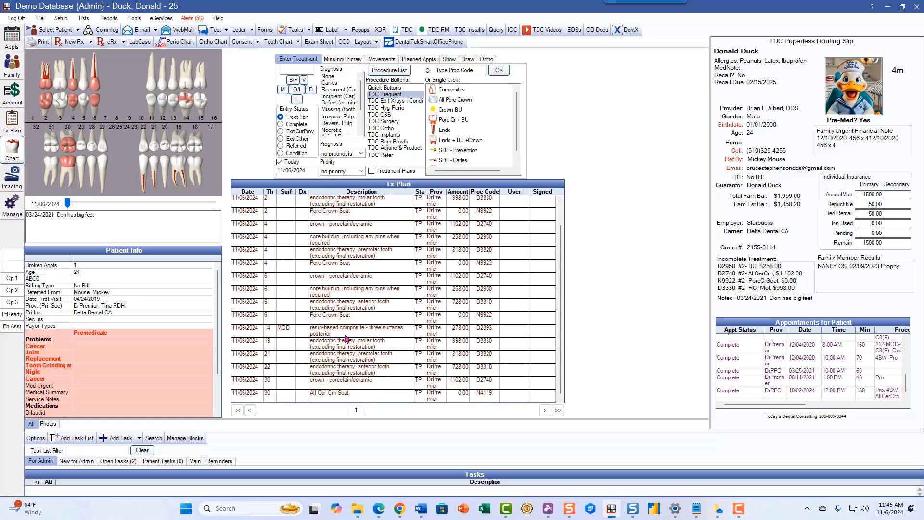
pyautogui.click(380, 115)
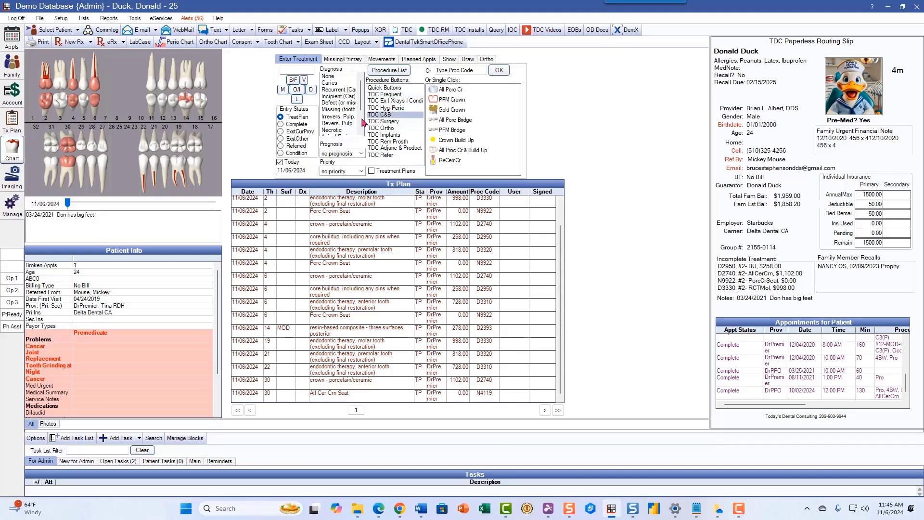
pyautogui.moveTo(83, 109); pyautogui.dragTo(123, 111)
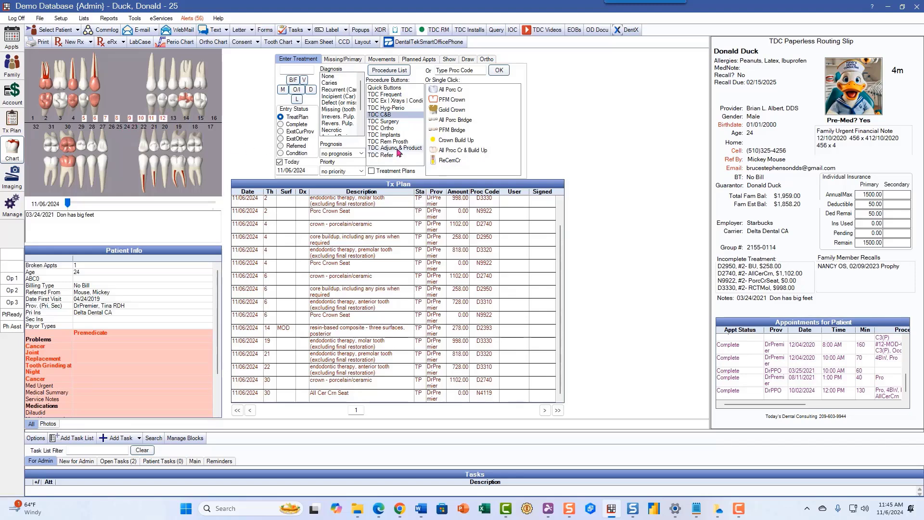
pyautogui.click(447, 121)
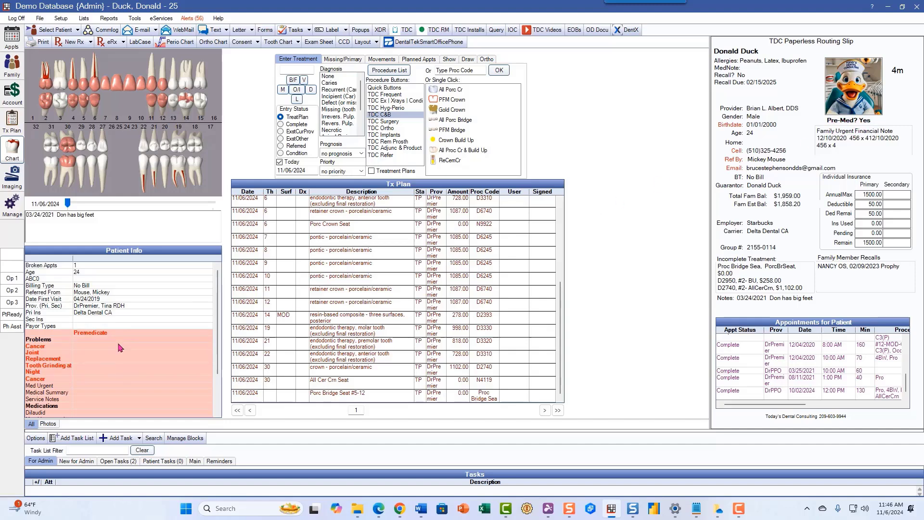
# - Review the patient's medical problems, allergies and medical info, including the Premedicate option, without saving
pyautogui.doubleClick(107, 363)
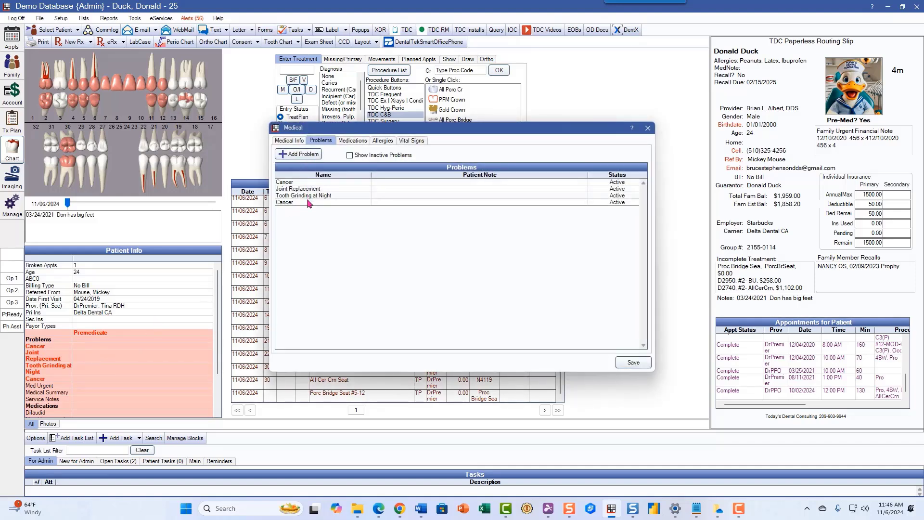
pyautogui.click(365, 142)
pyautogui.click(378, 142)
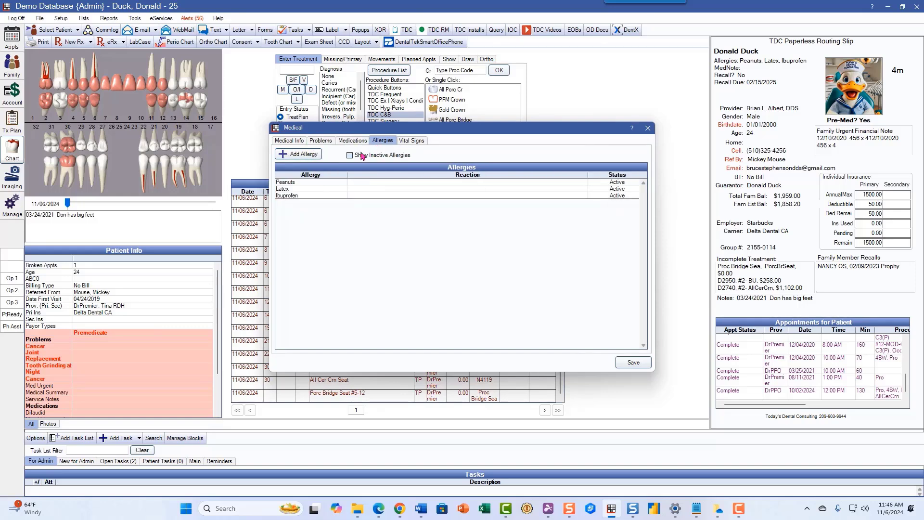
pyautogui.click(282, 140)
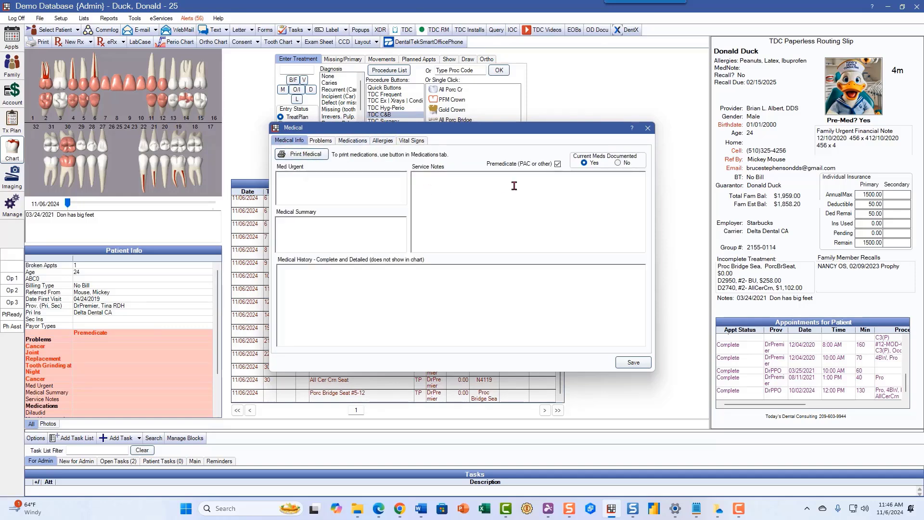
pyautogui.click(557, 164)
pyautogui.click(647, 129)
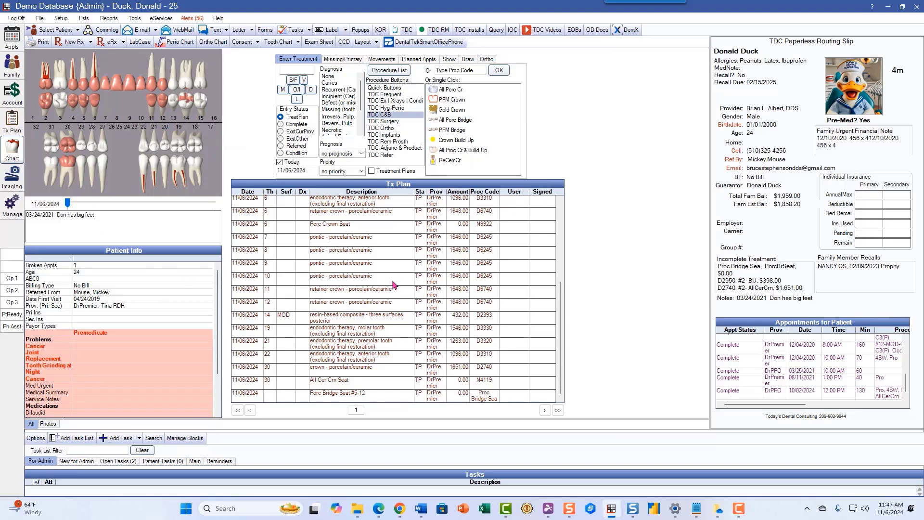
# - Add a new insurance plan with the patient as subscriber, picking the existing Toys R Us plan from Out of Network Insurance
pyautogui.click(13, 72)
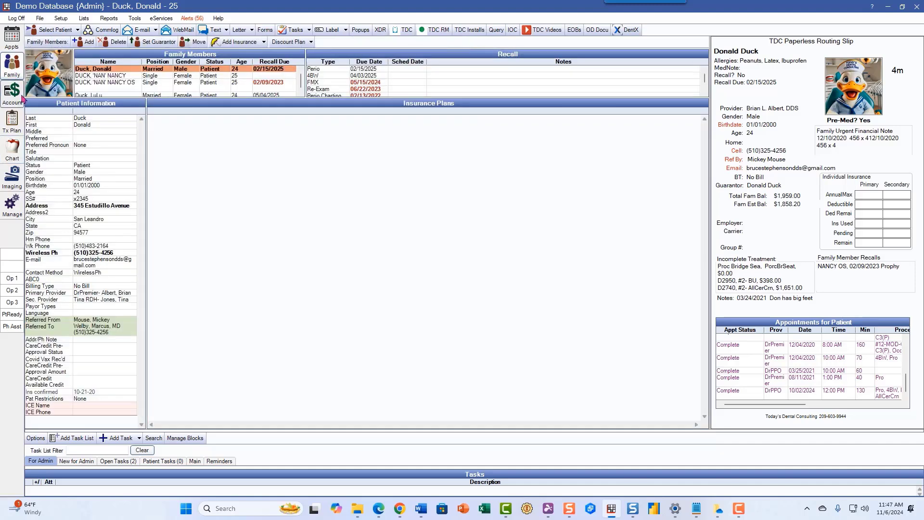
pyautogui.click(239, 45)
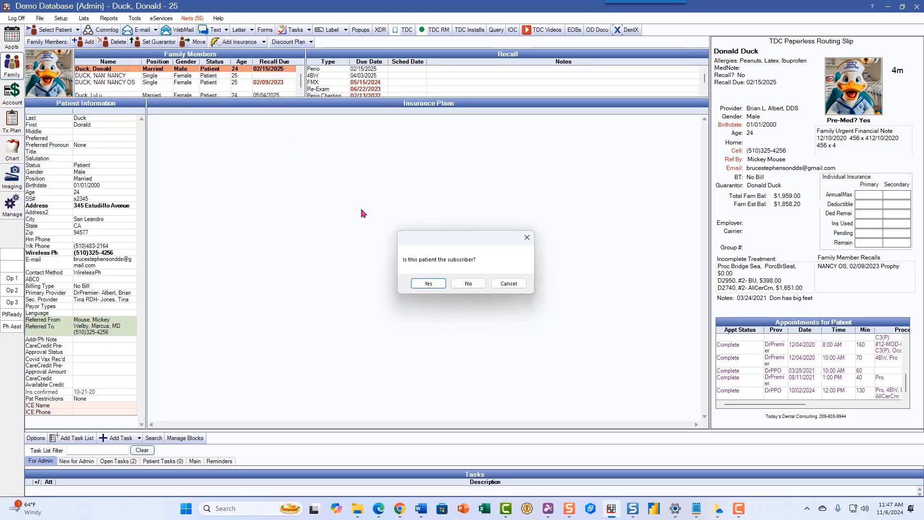
pyautogui.click(422, 284)
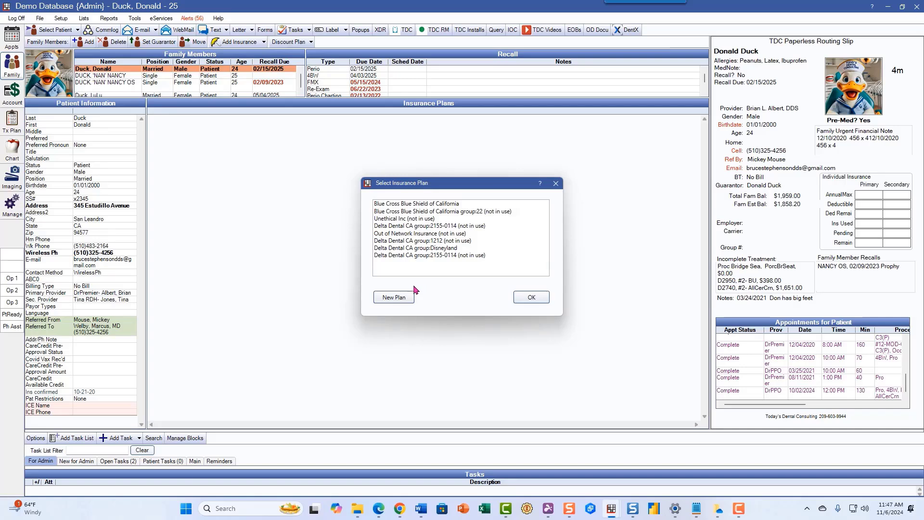
pyautogui.click(392, 298)
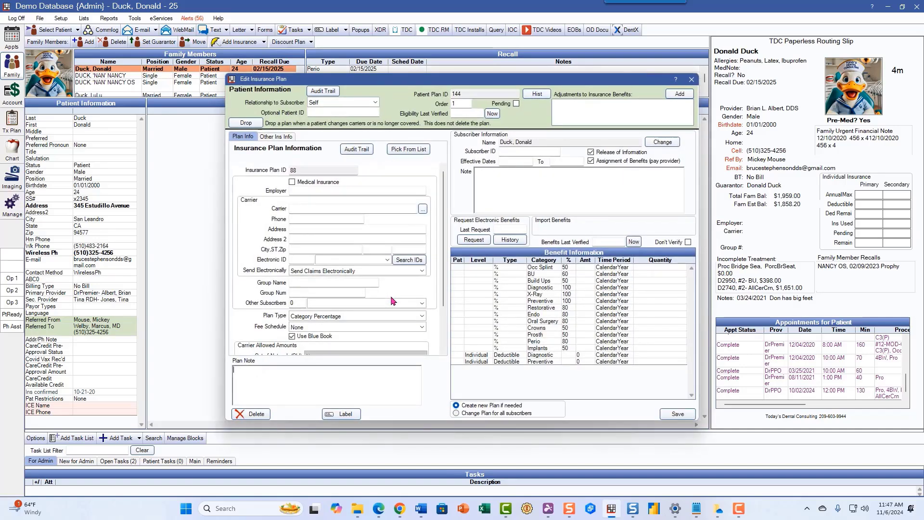
pyautogui.click(404, 152)
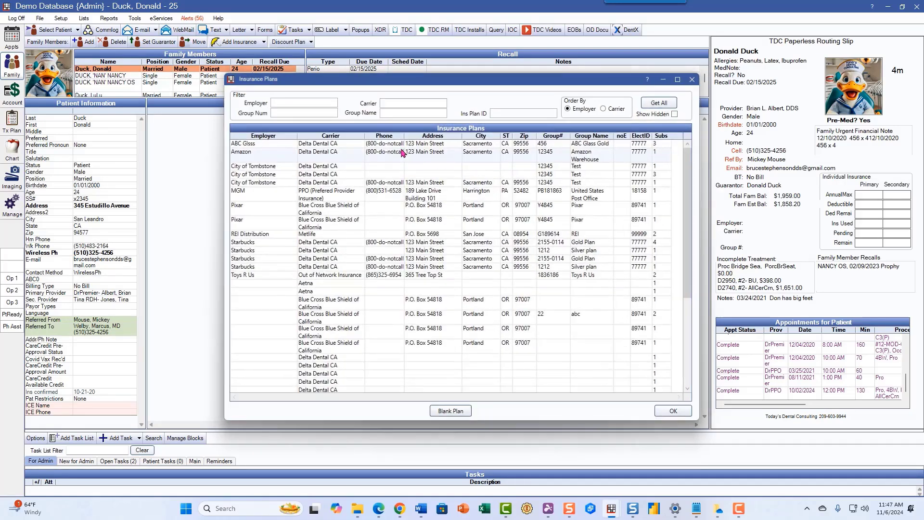
pyautogui.doubleClick(367, 277)
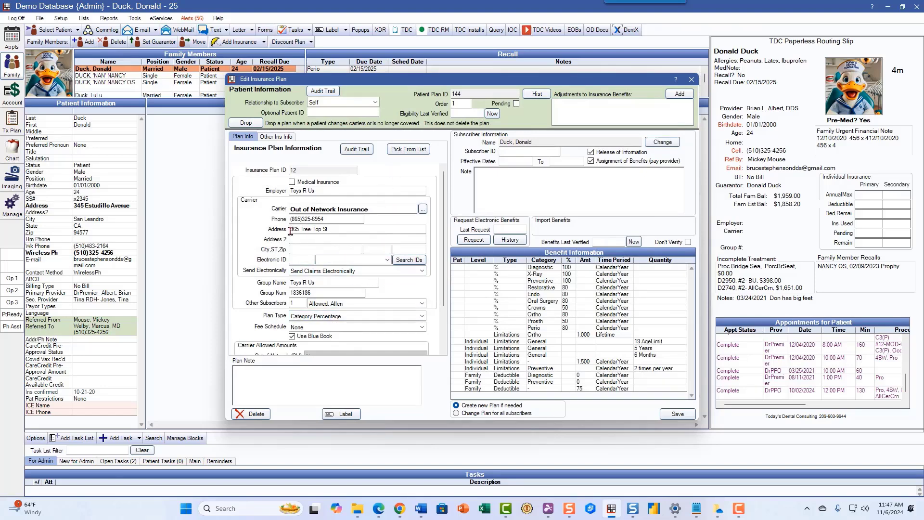
# - Set the insurance plan's fee schedule to Delta Premier 5-6-2024, enter the subscriber ID, and save the plan
pyautogui.click(384, 328)
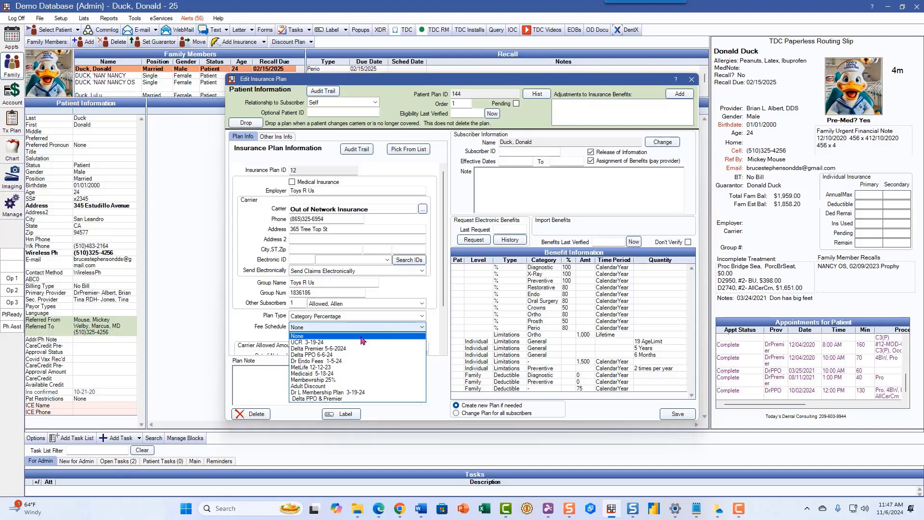
pyautogui.click(337, 348)
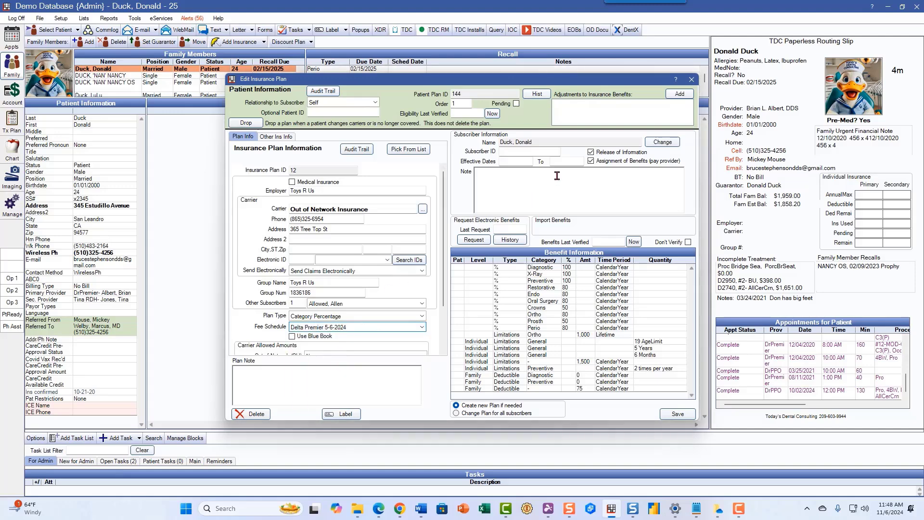
pyautogui.click(531, 153)
pyautogui.write('1')
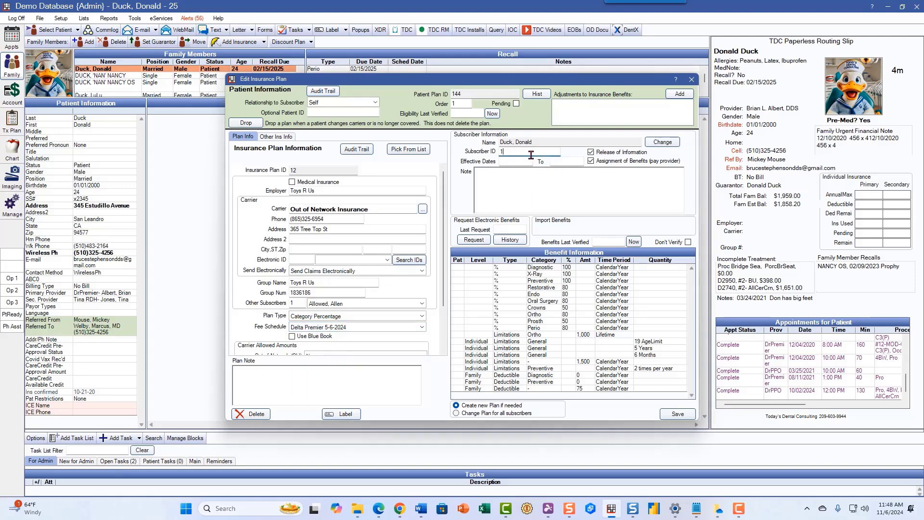
pyautogui.write('234')
pyautogui.click(667, 413)
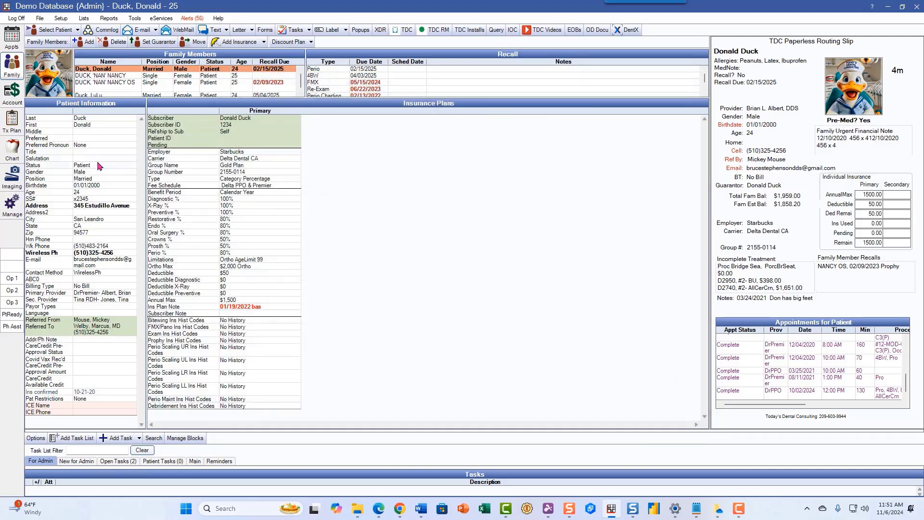
# - Update the fees in the patient's active treatment plan and save a copy of it under the heading Active
pyautogui.click(12, 120)
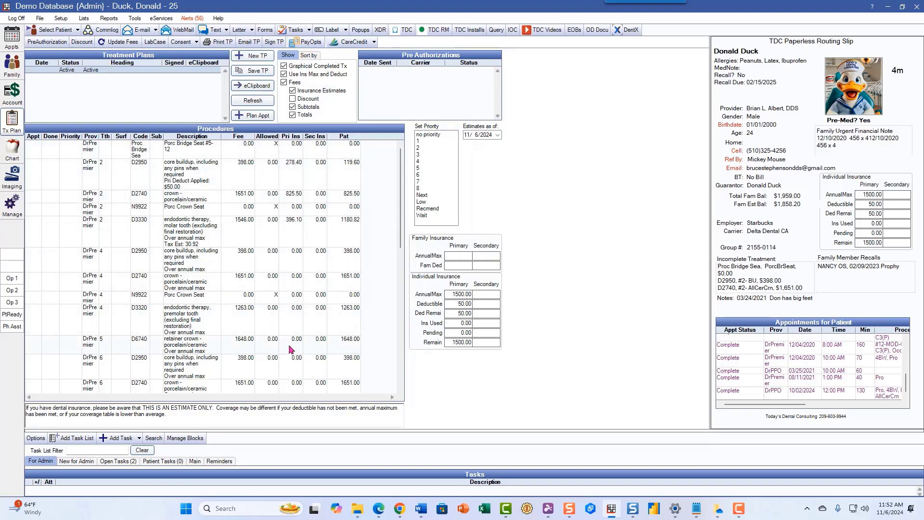
pyautogui.click(190, 245)
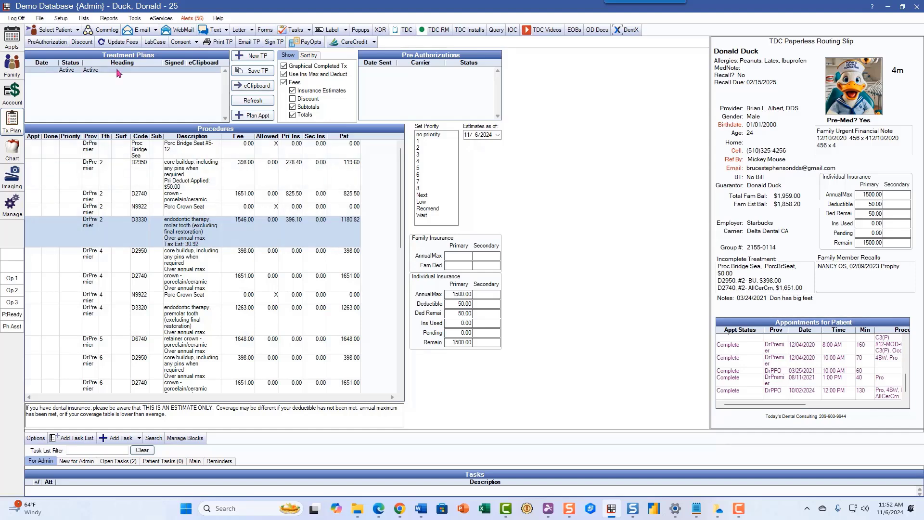
pyautogui.click(120, 44)
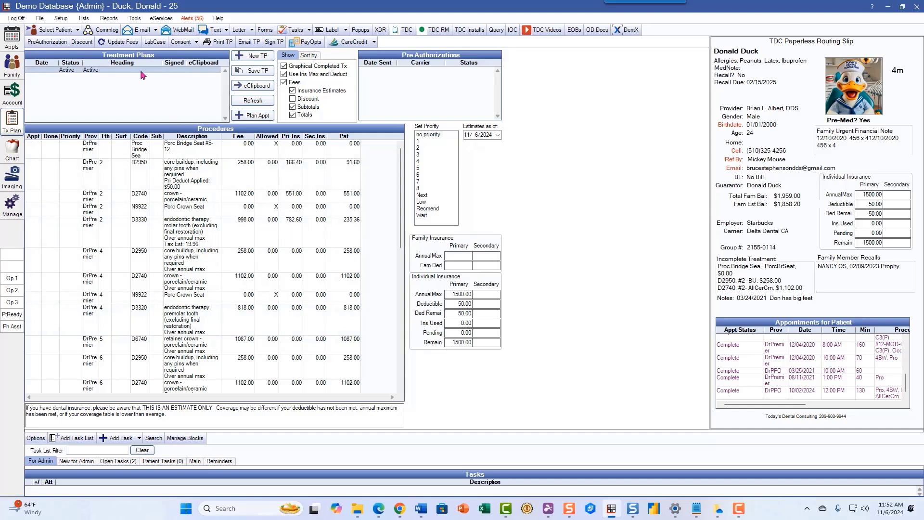
pyautogui.click(254, 72)
pyautogui.click(486, 261)
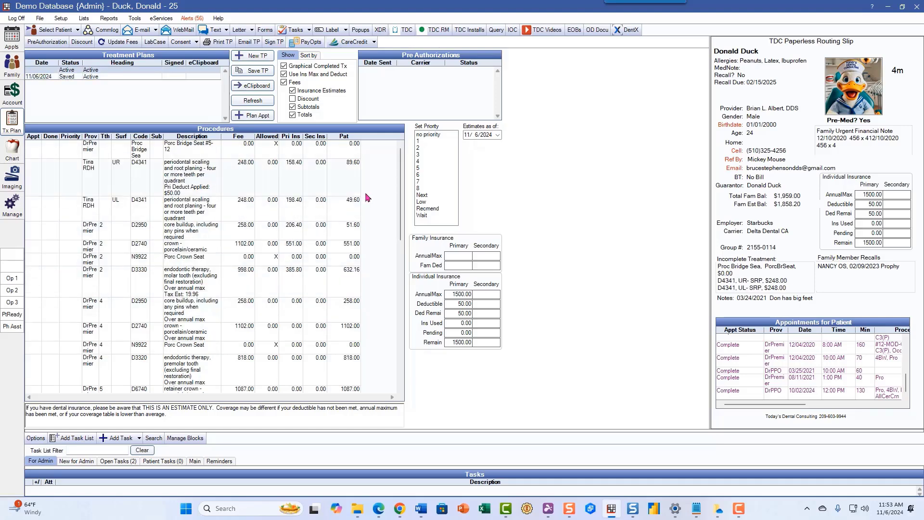
# - Save the UR and UL periodontal scaling procedures (D4341) from the active plan as a separate treatment plan named srp
pyautogui.moveTo(401, 178); pyautogui.dragTo(401, 331)
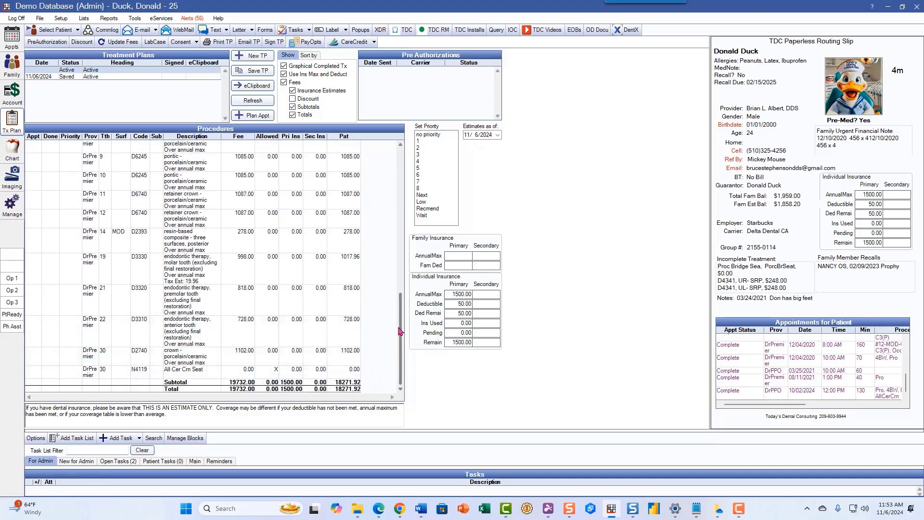
pyautogui.moveTo(402, 329); pyautogui.dragTo(387, 173)
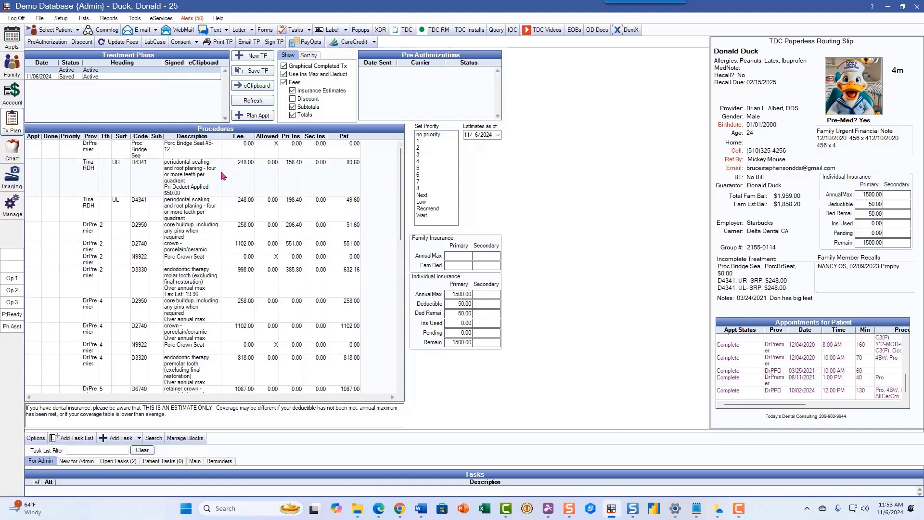
pyautogui.click(187, 174)
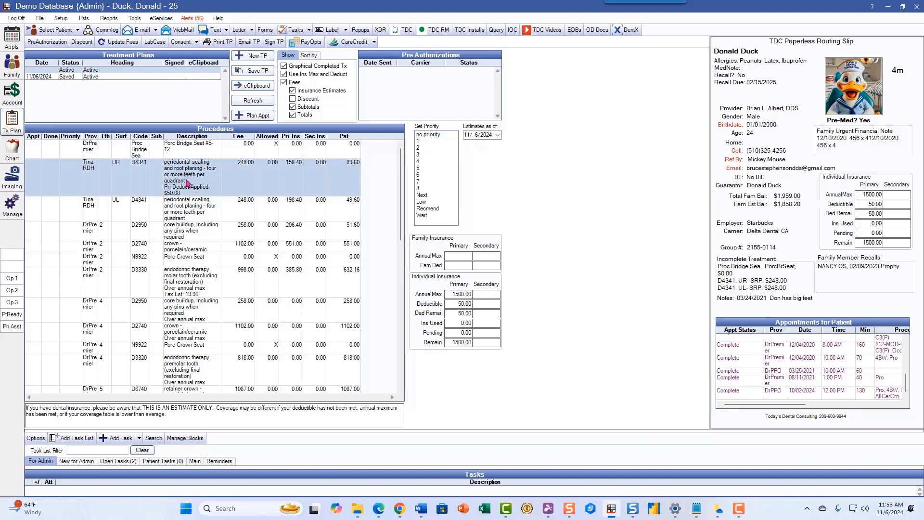
pyautogui.keyDown('ctrl'); pyautogui.click(188, 203); pyautogui.keyUp('ctrl')
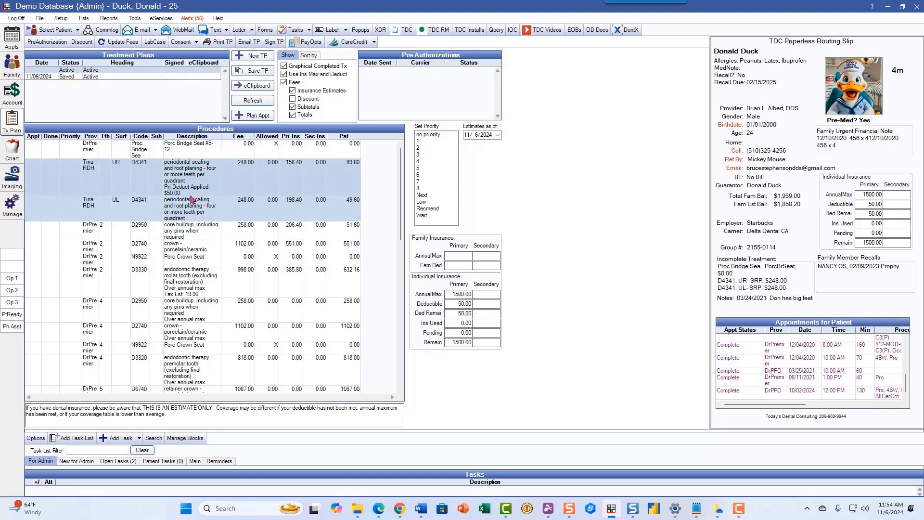
pyautogui.click(251, 70)
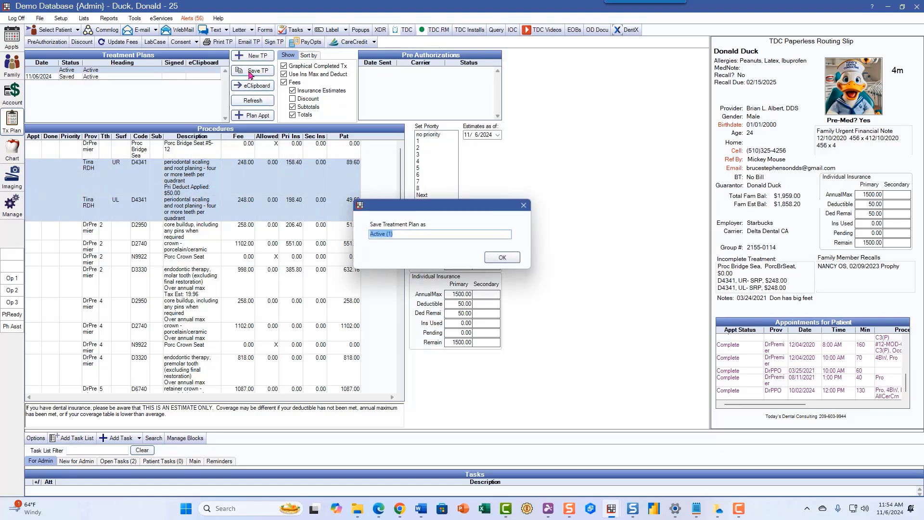
pyautogui.write('srp')
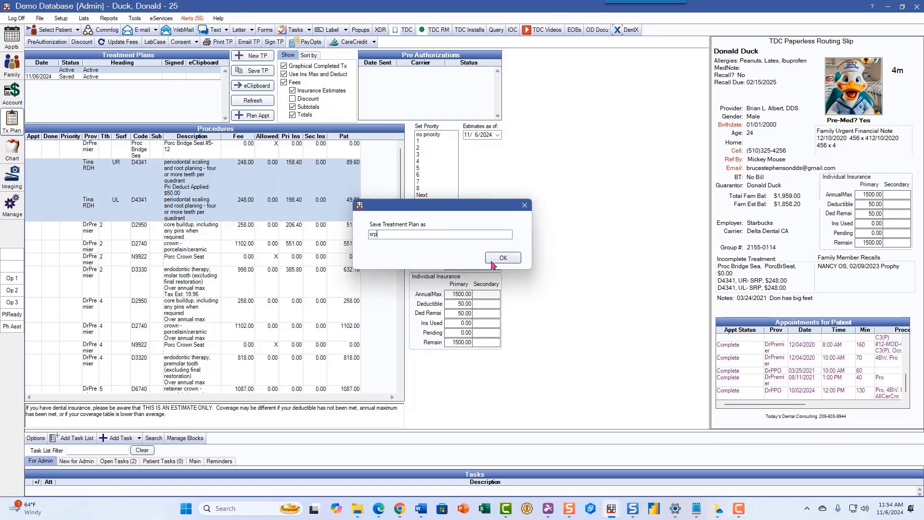
pyautogui.click(492, 262)
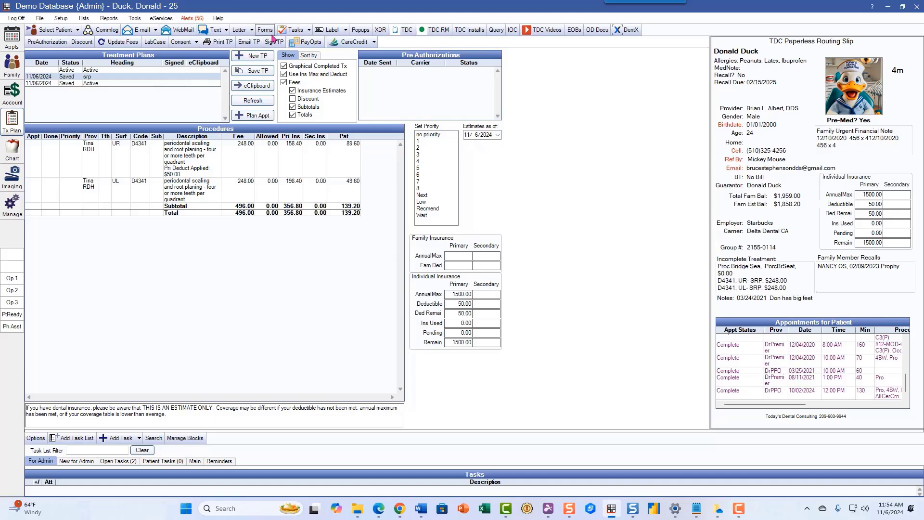
# - Sign the srp treatment plan by hand and save the signature
pyautogui.click(273, 42)
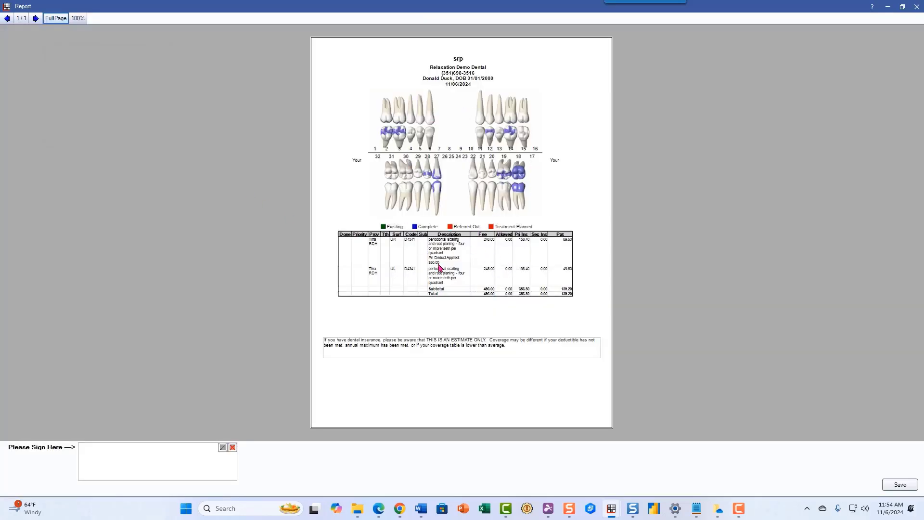
pyautogui.moveTo(138, 458); pyautogui.dragTo(206, 465)
pyautogui.click(903, 487)
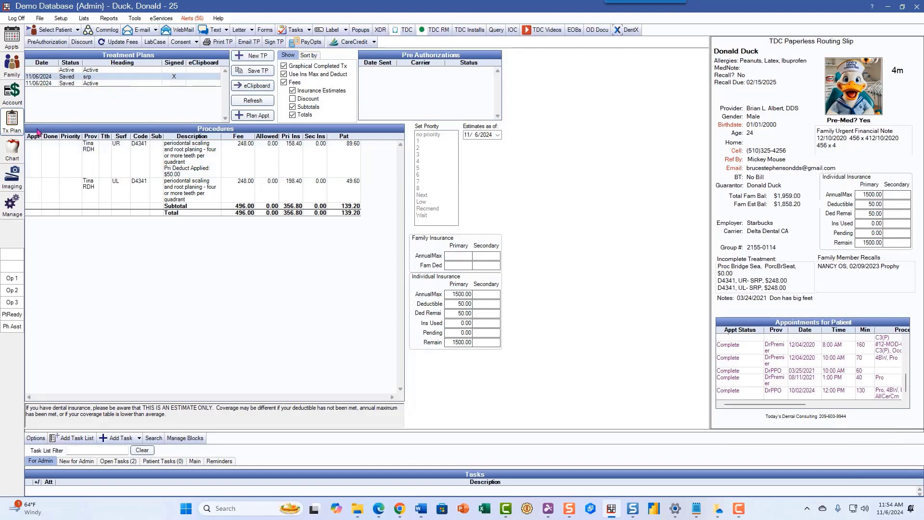
# - Open the archived treatment plan TPArchive144 among the patient's images and check the signature on the document
pyautogui.click(12, 179)
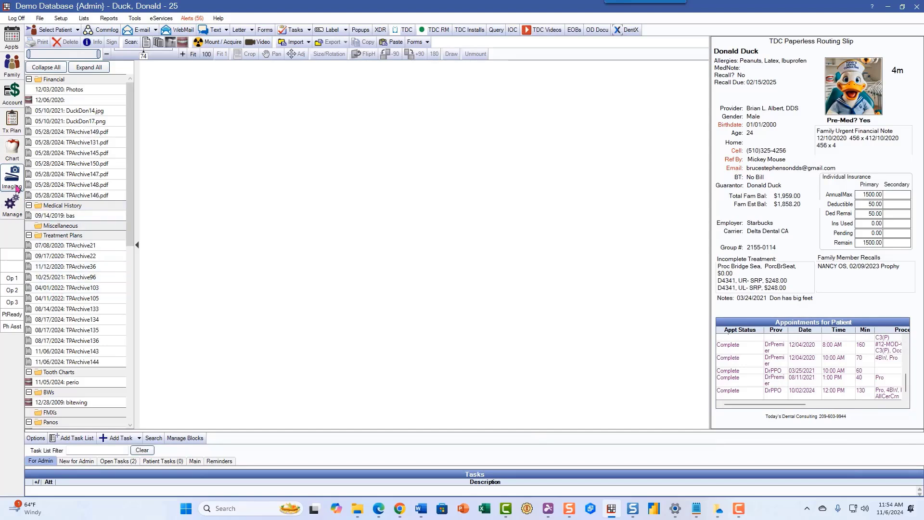
pyautogui.click(75, 362)
pyautogui.scroll(-3, 321, 322)
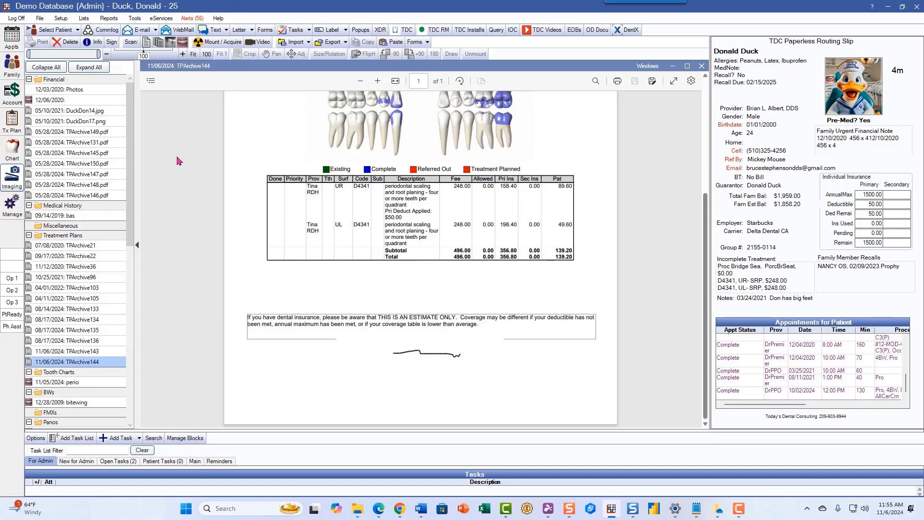
# - Create an appointment for the current patient on Wednesday, November 6, 2024 at 10:00 AM in OP-2 and review its available procedures
pyautogui.hotkey('ctrl', 'f')
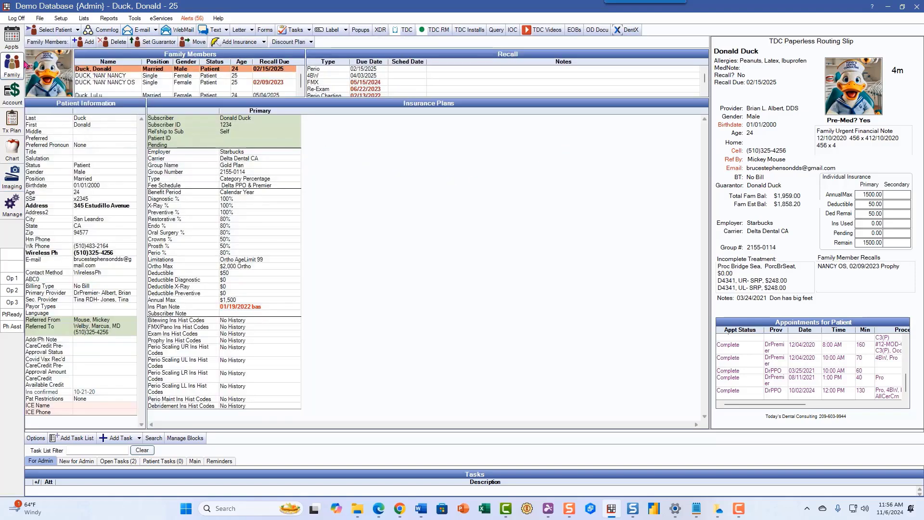
pyautogui.click(12, 38)
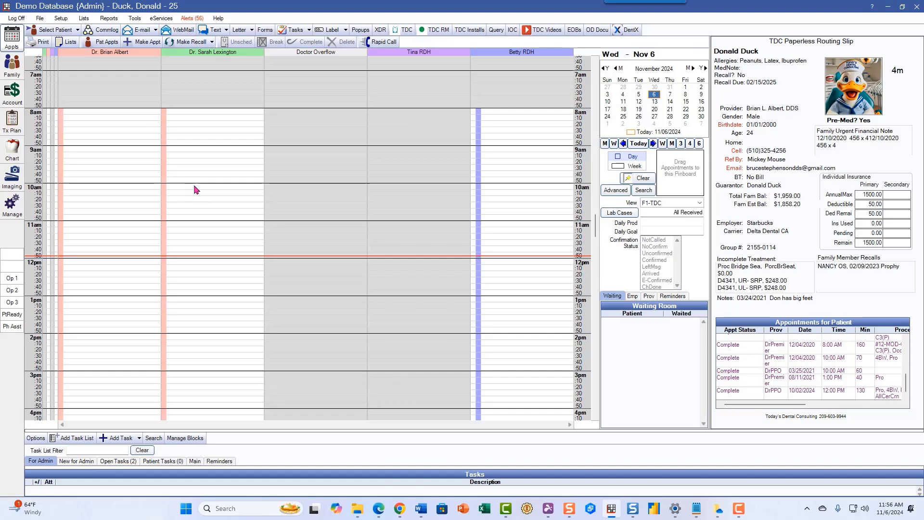
pyautogui.hotkey('ctrl', 'p')
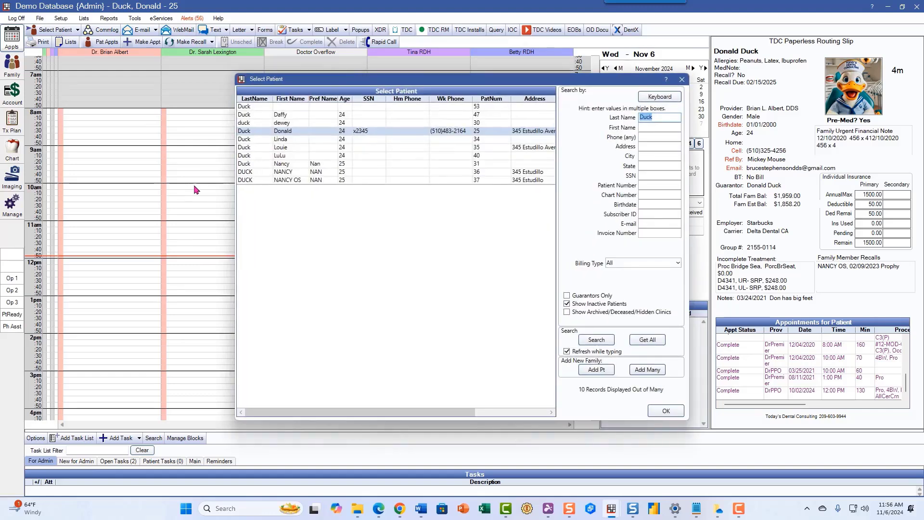
pyautogui.click(662, 412)
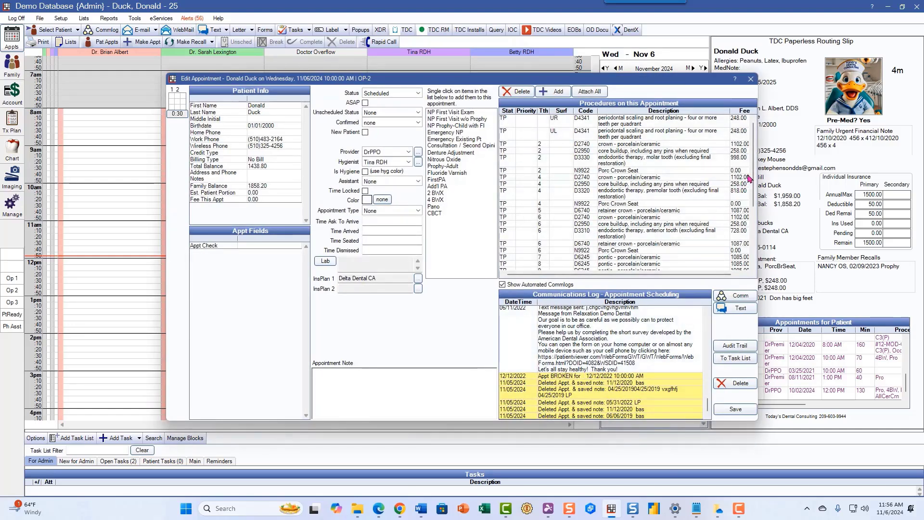
pyautogui.scroll(-5, 744, 255)
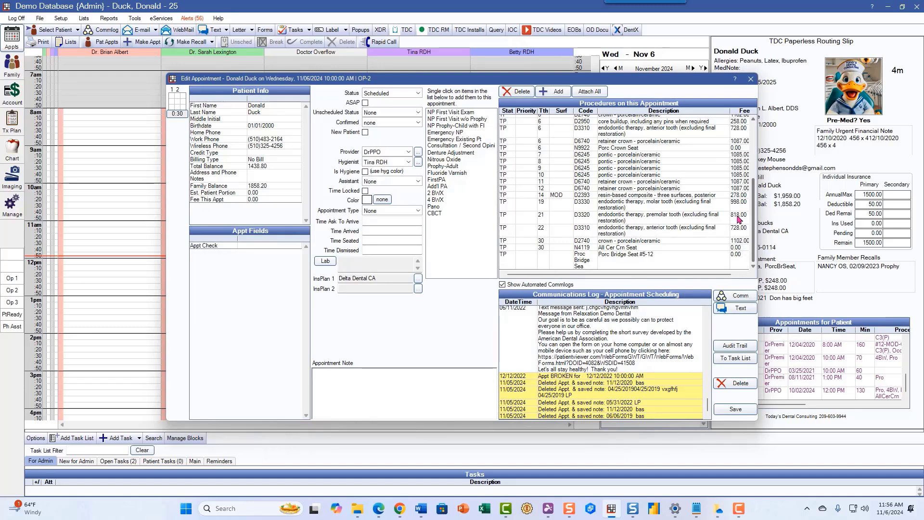
pyautogui.scroll(10, 740, 220)
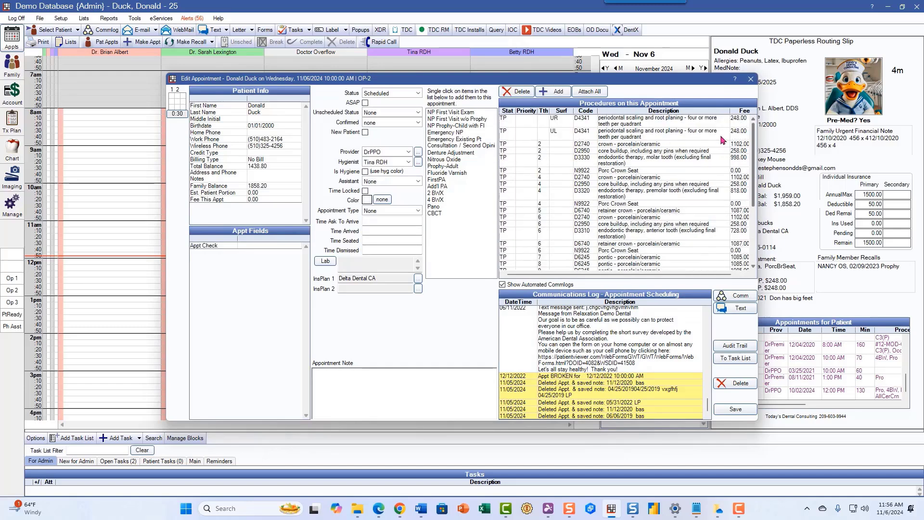
# - Attach the UR and UL D4341 scaling procedures to the appointment, shorten it to 1:30, and save it
pyautogui.click(650, 128)
pyautogui.click(641, 136)
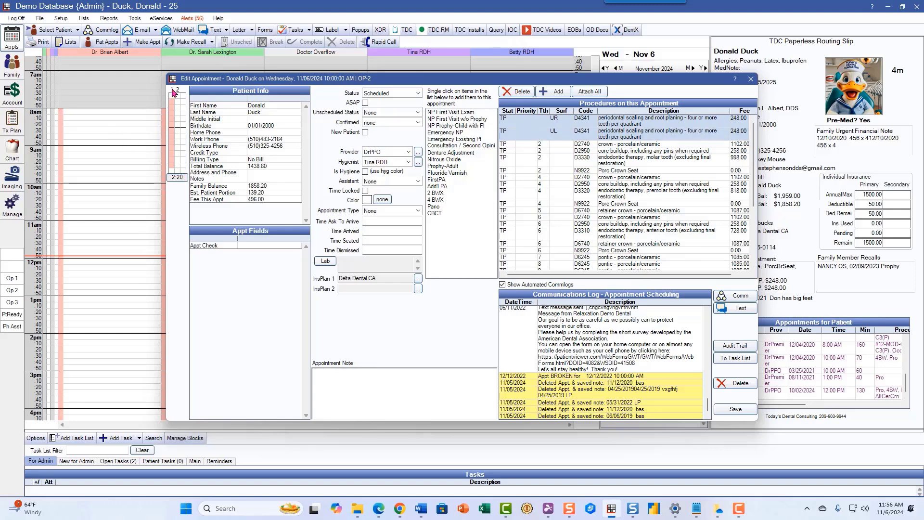
pyautogui.moveTo(175, 184); pyautogui.dragTo(176, 148)
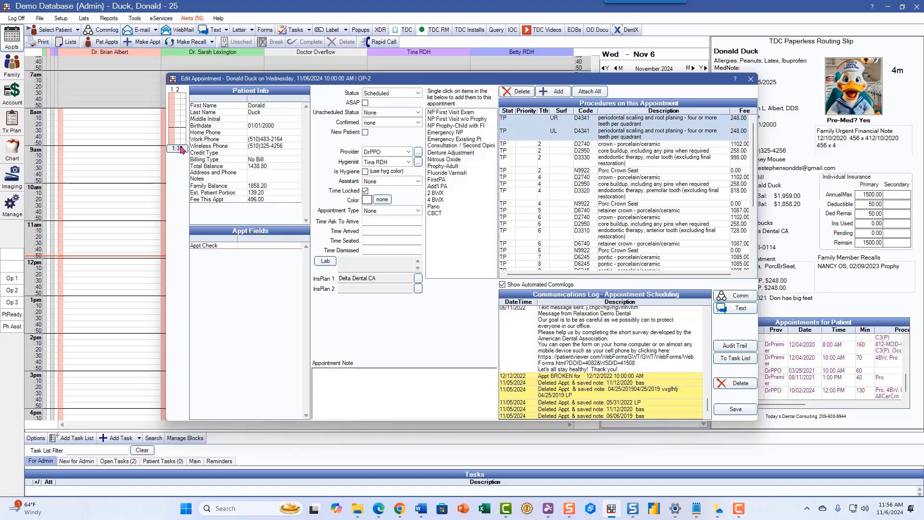
pyautogui.click(729, 410)
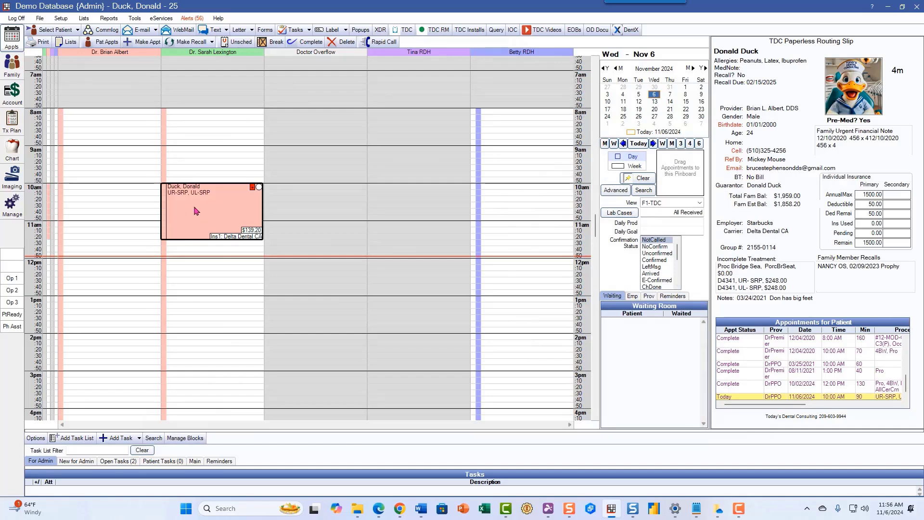
# - Move the UR-SRP, UL-SRP appointment to the open hygienist column on Thursday, November 7 at 10:00 AM
pyautogui.moveTo(195, 206); pyautogui.dragTo(479, 222)
pyautogui.click(653, 143)
pyautogui.click(446, 283)
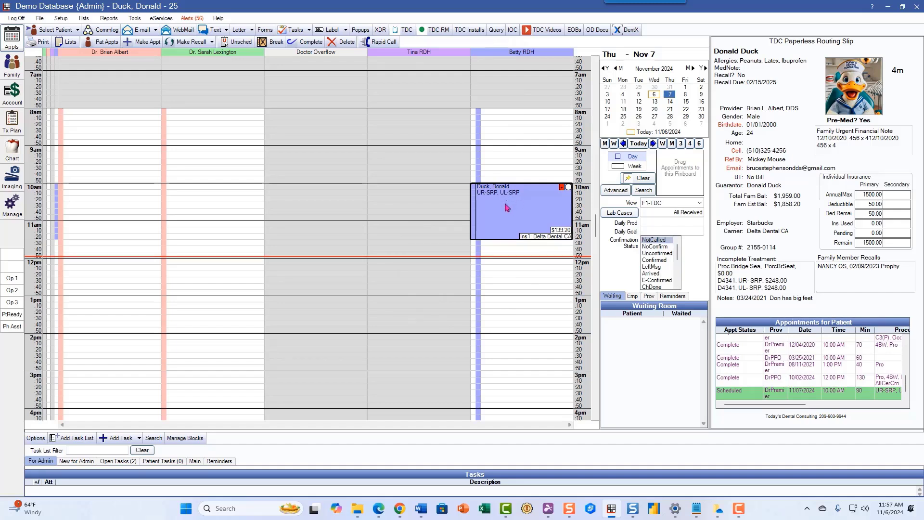
# - Move the UR-SRP, UL-SRP appointment to Wednesday, November 6 at 10:00 AM in OP-2 and accept the provider change
pyautogui.moveTo(506, 207); pyautogui.dragTo(188, 211)
pyautogui.click(638, 143)
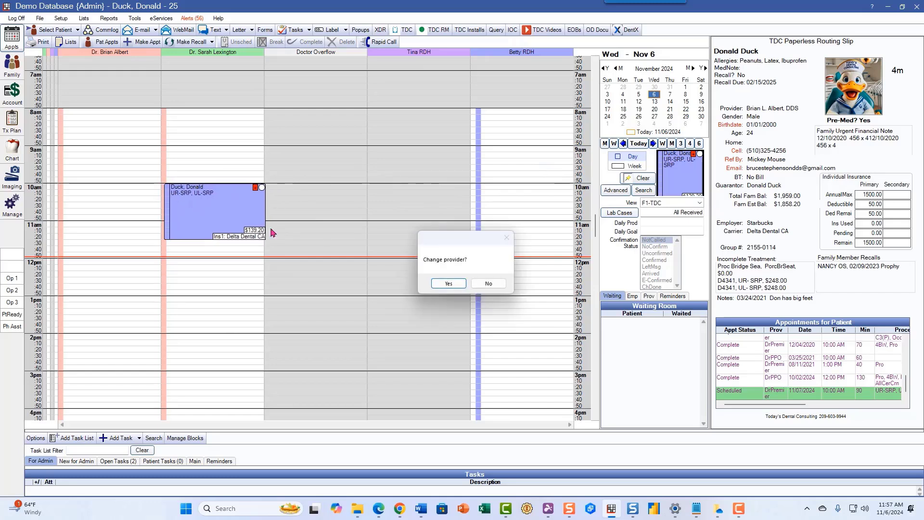
pyautogui.click(444, 284)
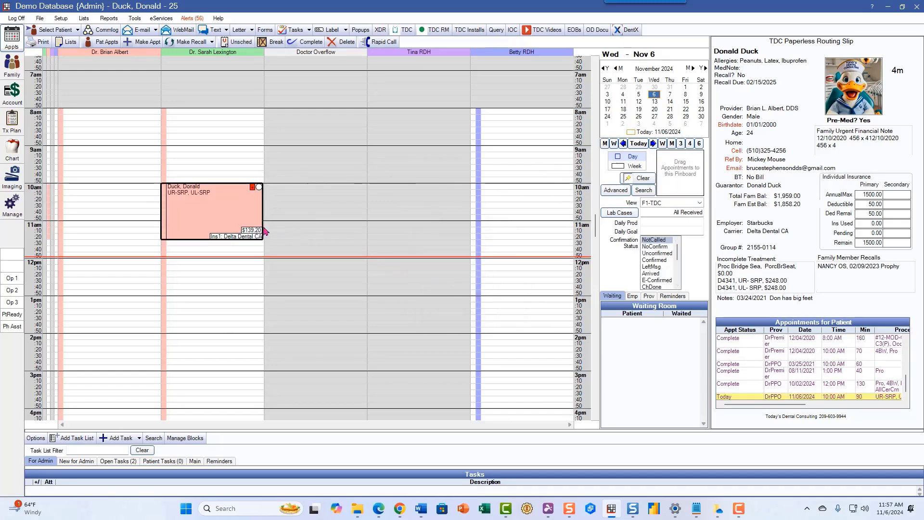
# - Set the hygienist of the 10:00 AM appointment in OP-2 to None and save the appointment
pyautogui.doubleClick(223, 220)
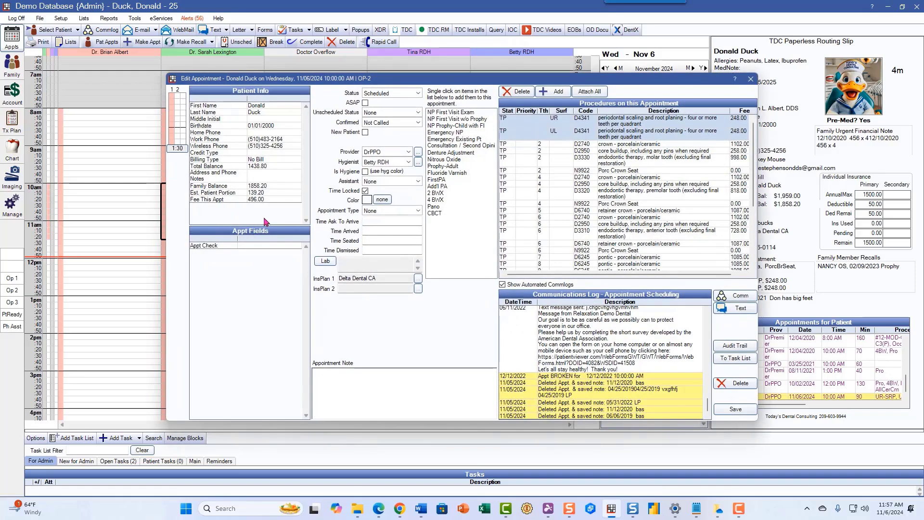
pyautogui.click(407, 163)
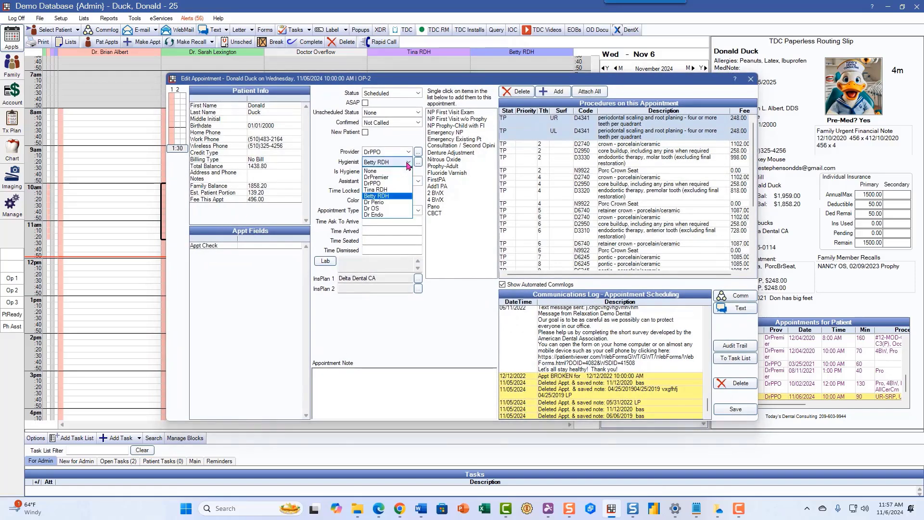
pyautogui.click(380, 169)
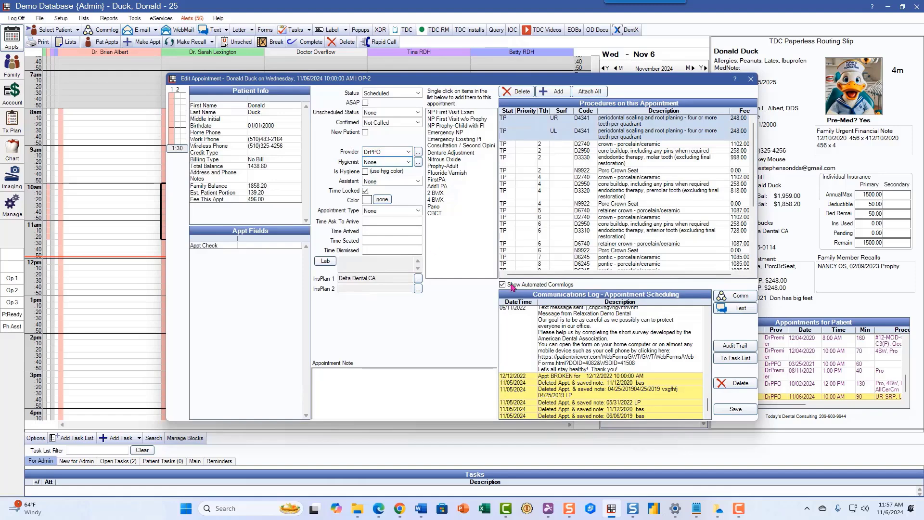
pyautogui.click(731, 410)
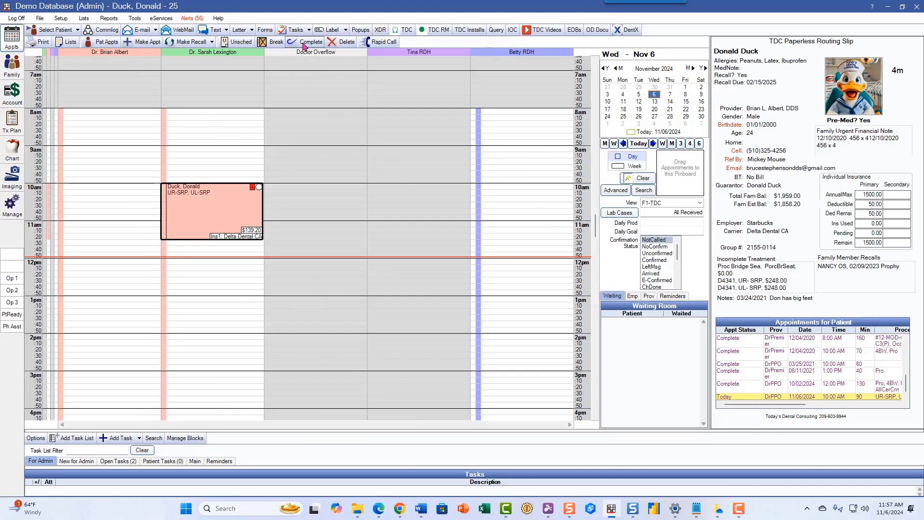
# - Add Fluoride Varnish to the 10:00 AM appointment's procedures and look at the full procedure code list
pyautogui.rightClick(232, 200)
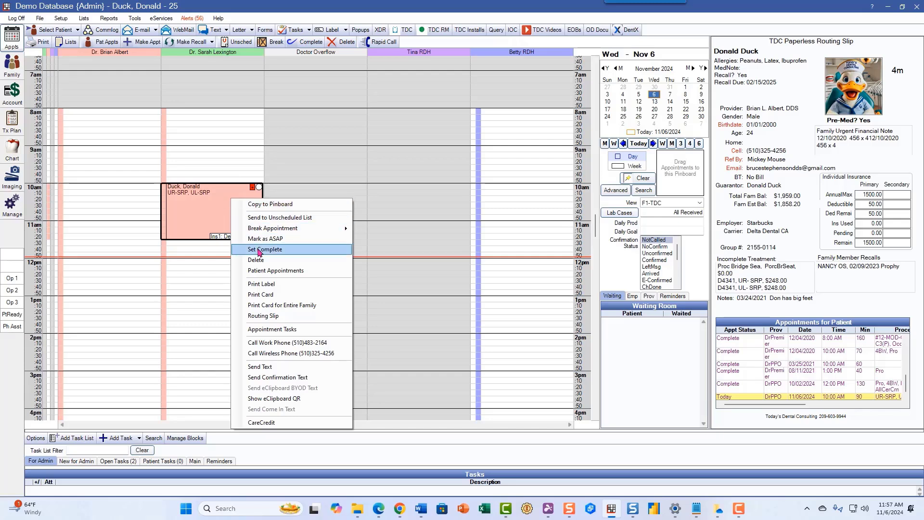
pyautogui.click(207, 219)
pyautogui.doubleClick(208, 219)
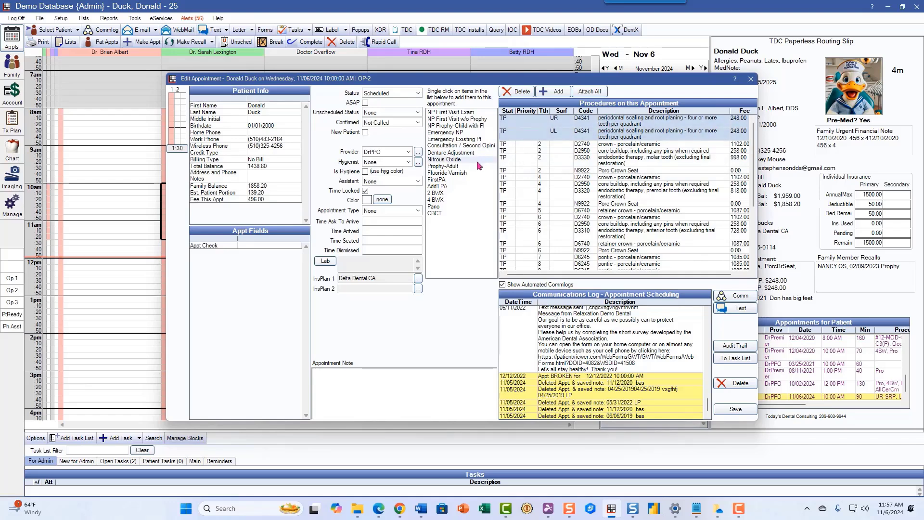
pyautogui.click(444, 174)
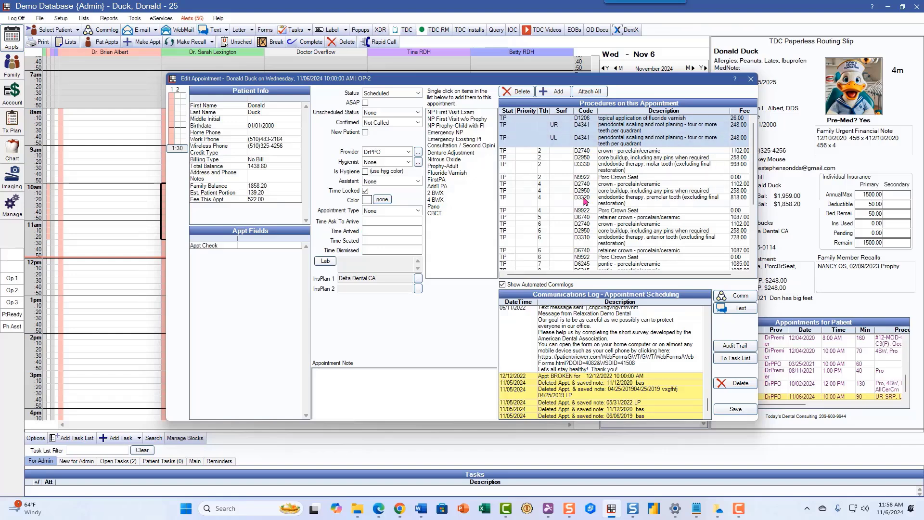
pyautogui.click(554, 91)
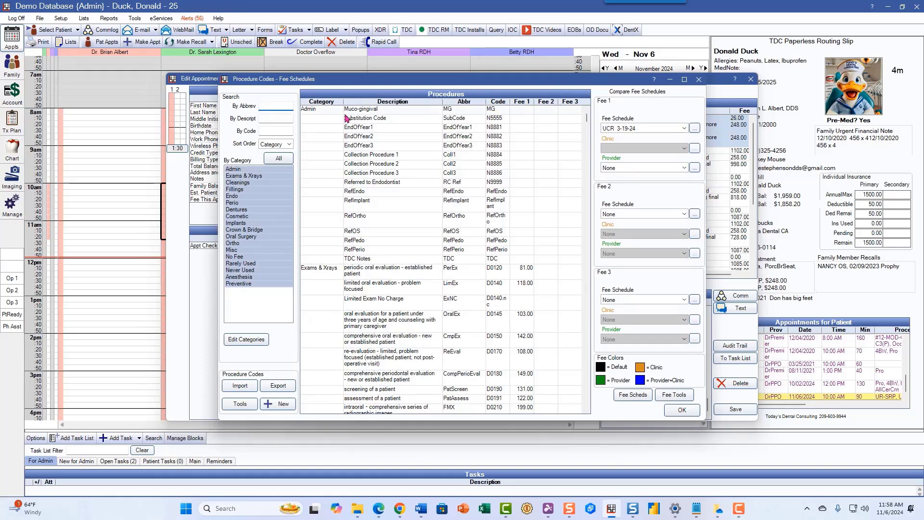
pyautogui.click(697, 80)
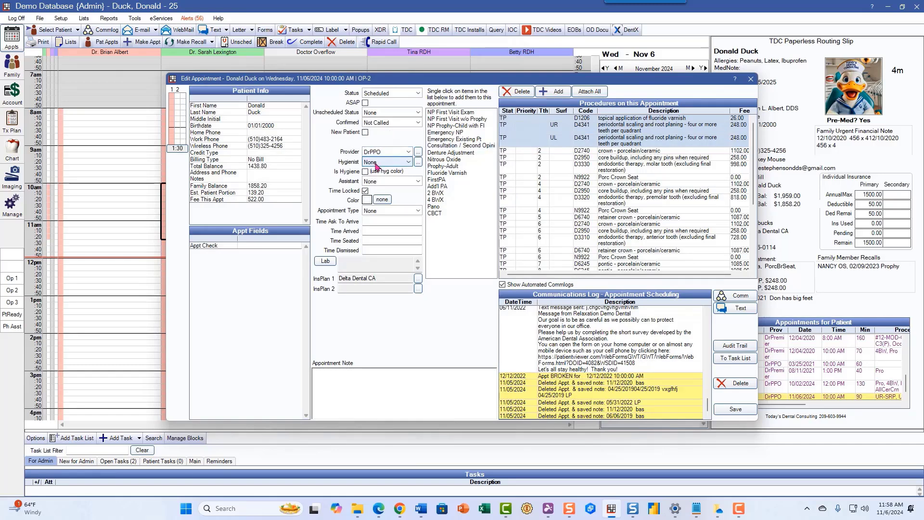
# - Set the status of the 10:00 AM appointment to Complete and save it
pyautogui.click(418, 95)
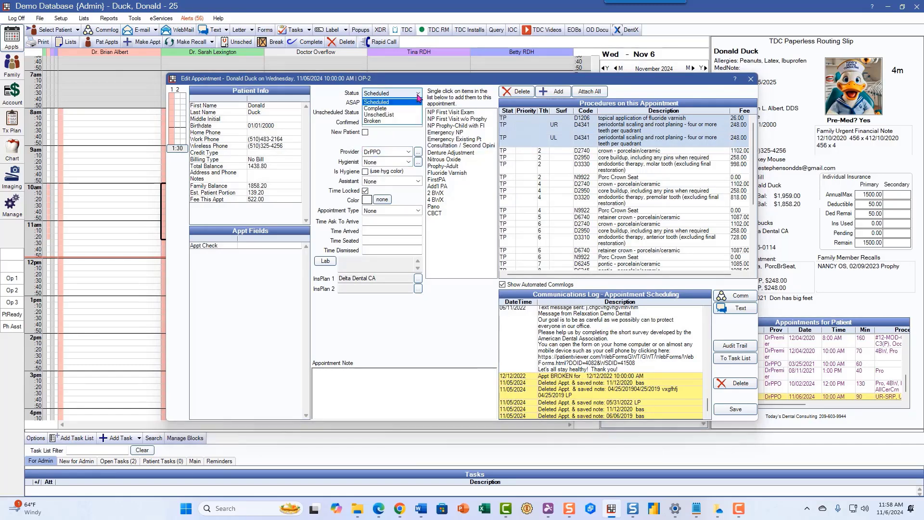
pyautogui.click(385, 109)
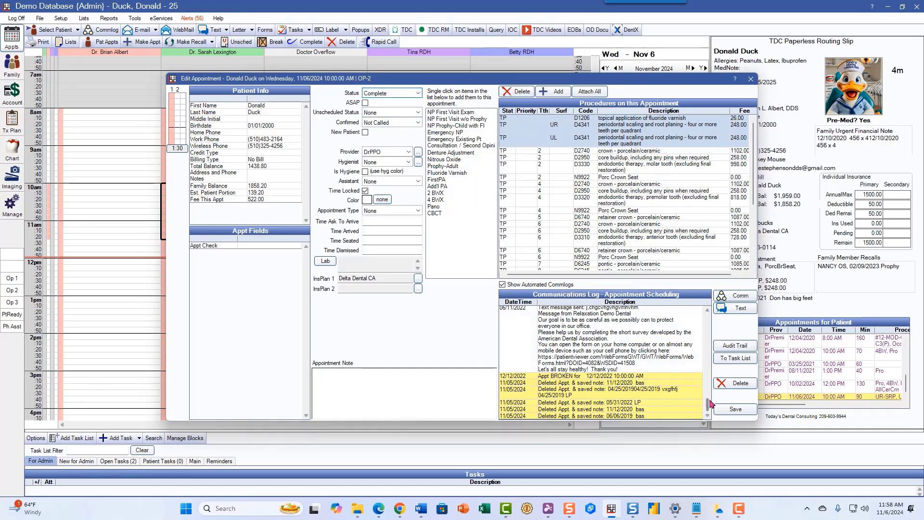
pyautogui.click(736, 408)
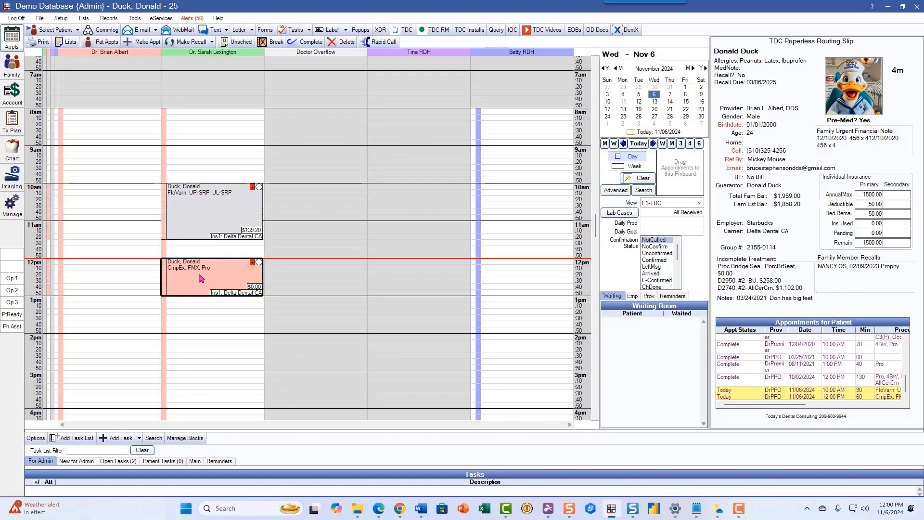
# - Set the 12:00 PM CmpEx, FMX, Pro appointment's status to Complete and save it
pyautogui.doubleClick(200, 277)
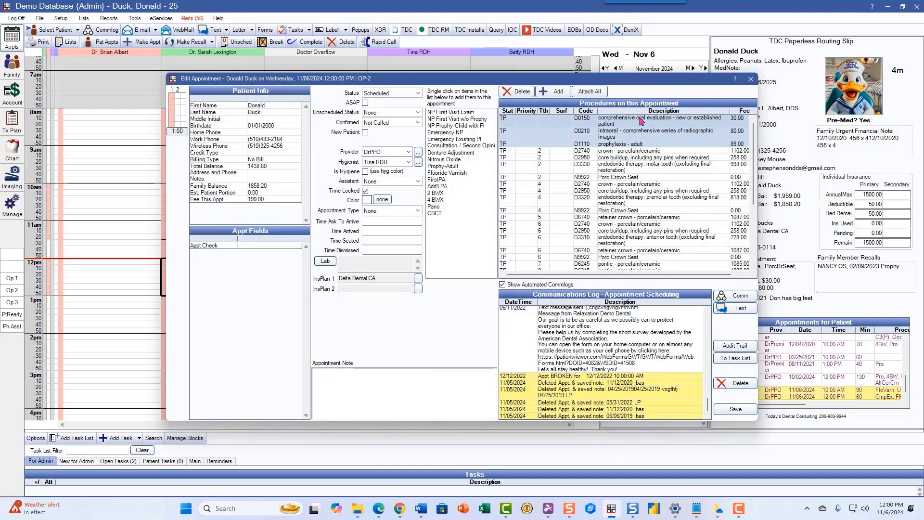
pyautogui.click(417, 93)
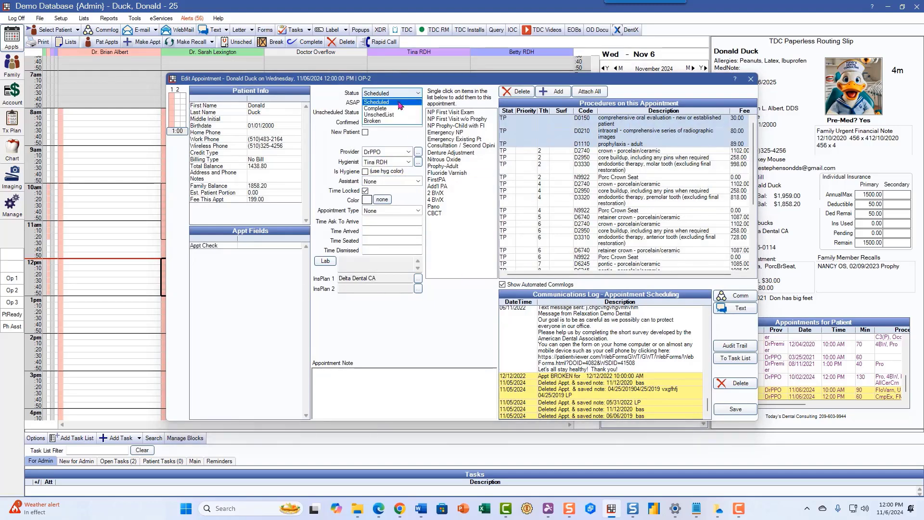
pyautogui.click(392, 107)
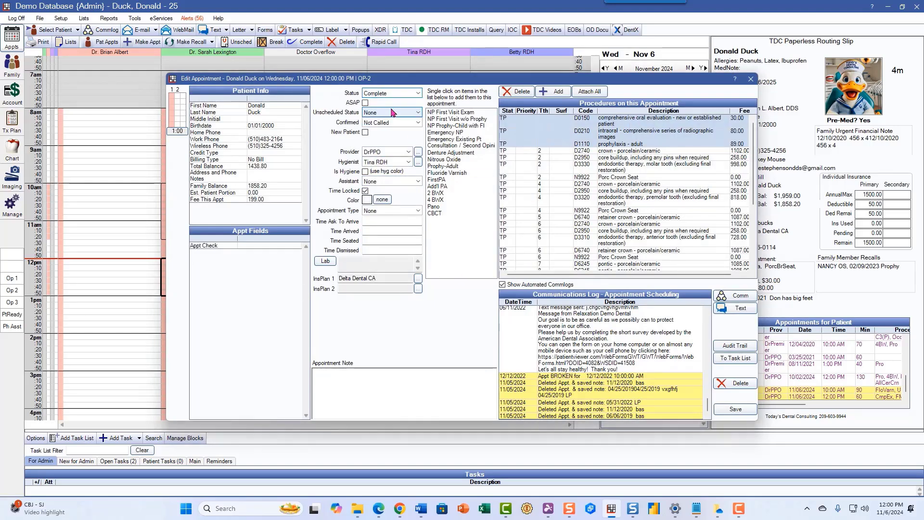
pyautogui.click(736, 408)
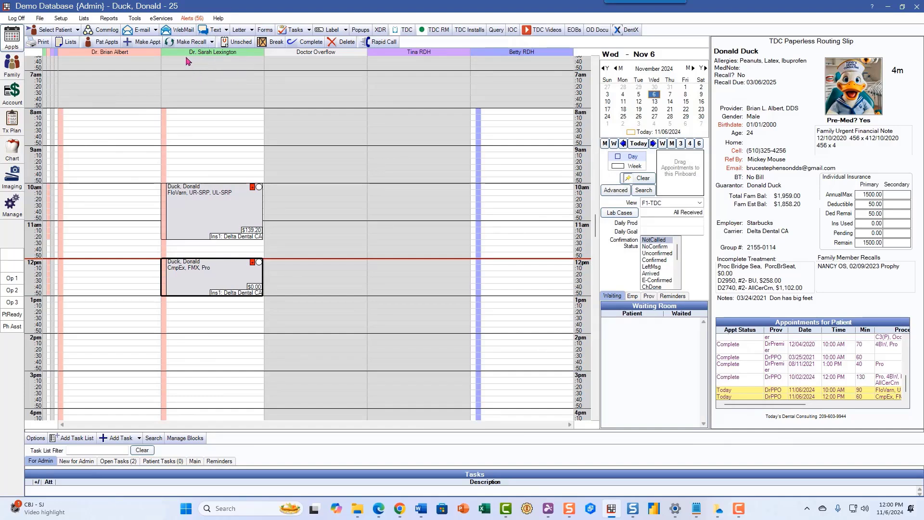
# - Make the patient's recall appointment and schedule it for Thursday, March 13, 2025 at 10:00 AM in the hygienist column beside Doctor Overflow
pyautogui.click(187, 43)
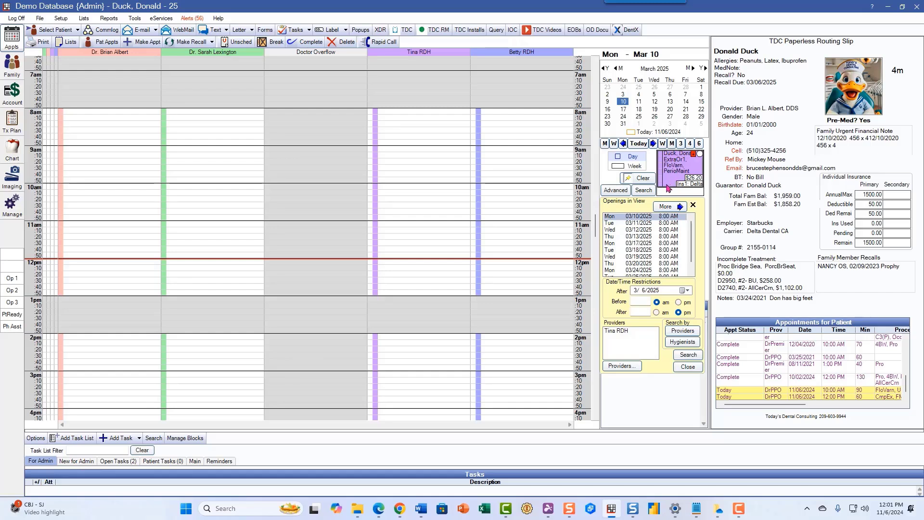
pyautogui.click(652, 223)
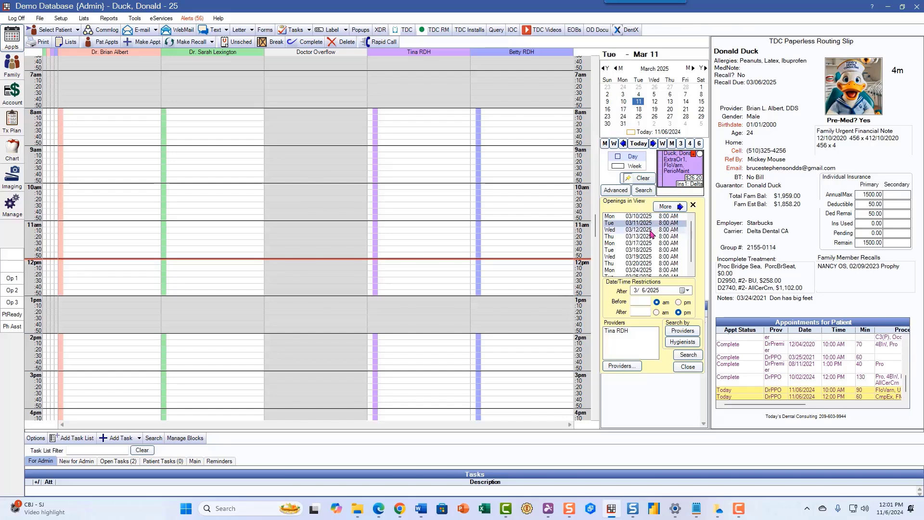
pyautogui.click(653, 230)
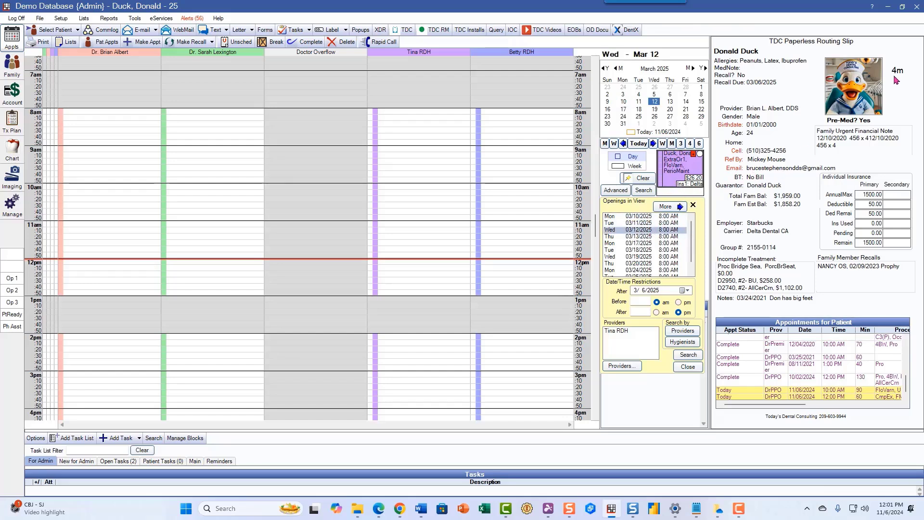
pyautogui.click(668, 238)
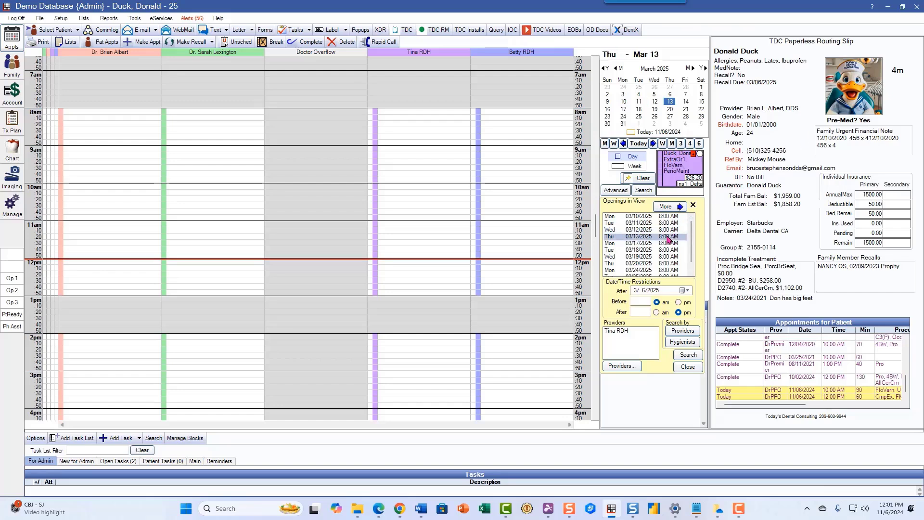
pyautogui.moveTo(679, 167); pyautogui.dragTo(397, 202)
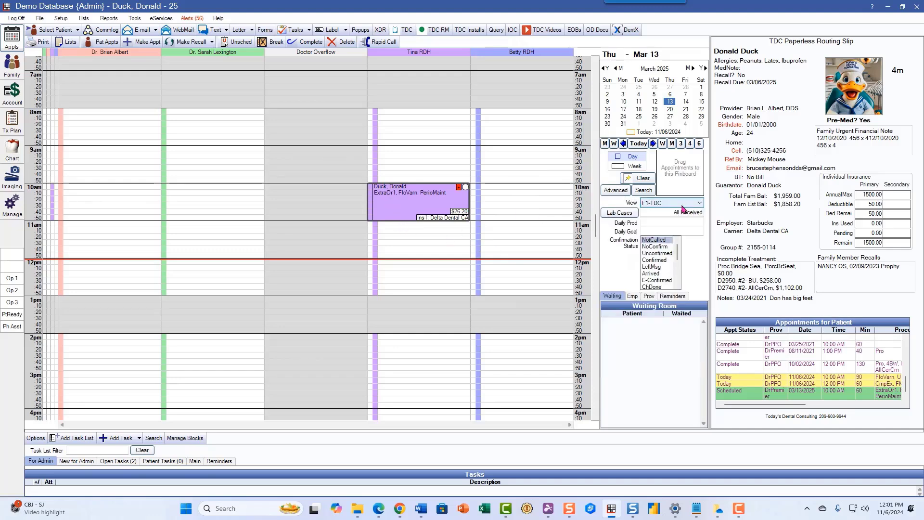
pyautogui.click(693, 205)
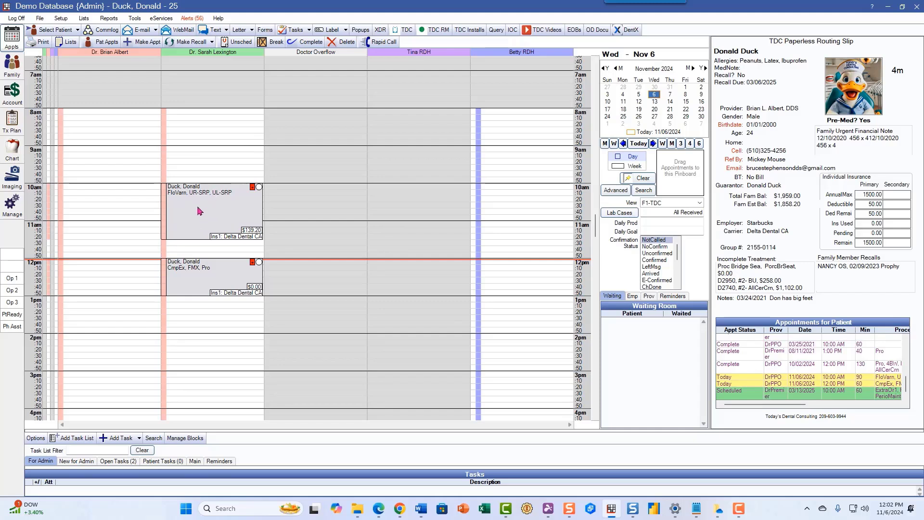
# - Open the patient's account, apply the Default preset in the account allocations setup, and save it
pyautogui.click(14, 90)
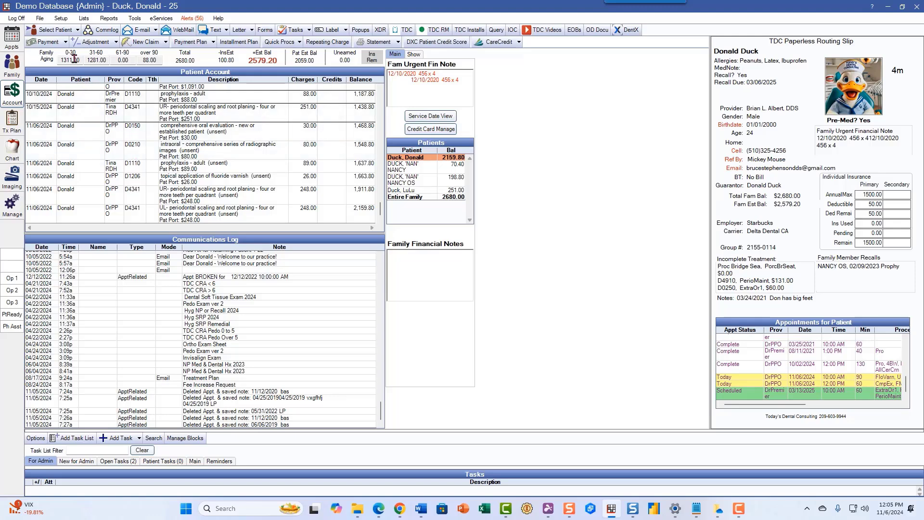
pyautogui.click(61, 19)
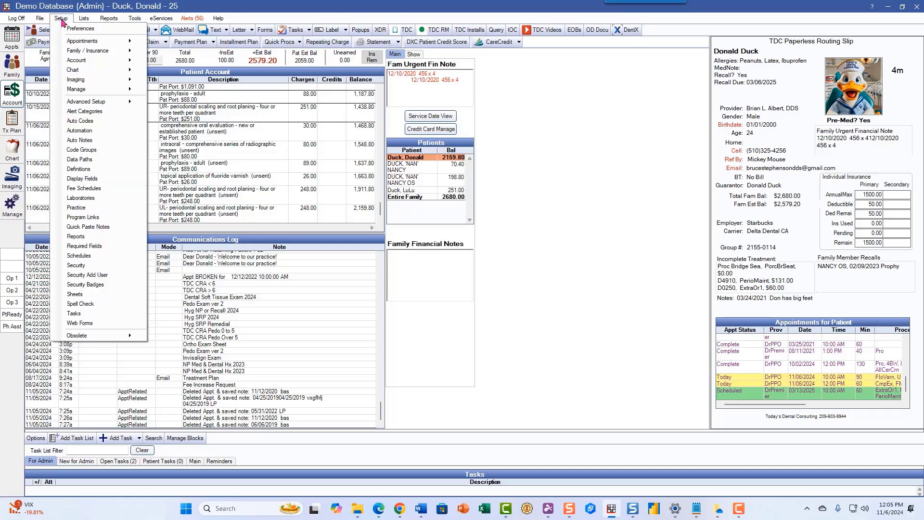
pyautogui.moveTo(73, 61)
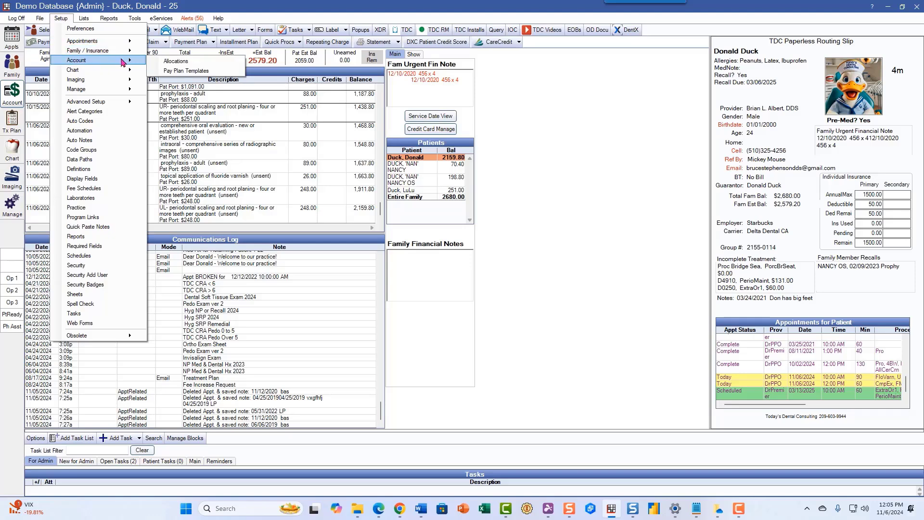
pyautogui.click(163, 62)
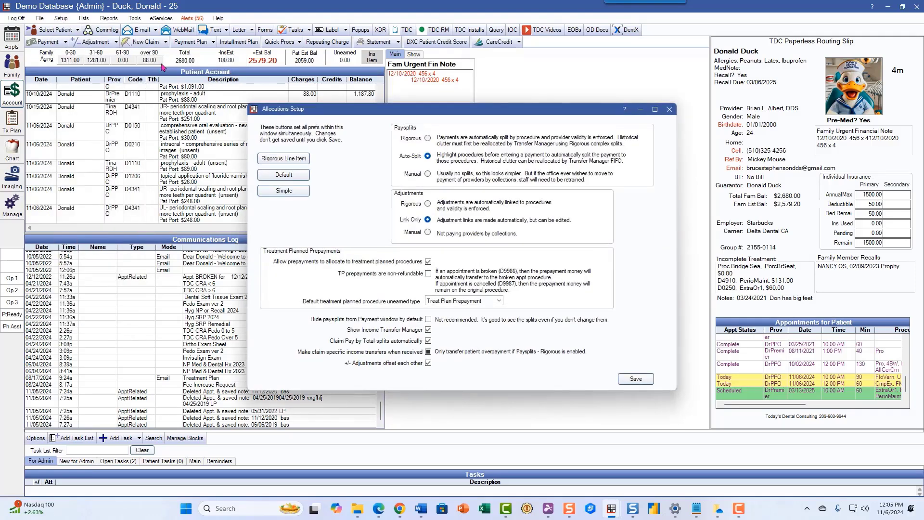
pyautogui.click(276, 179)
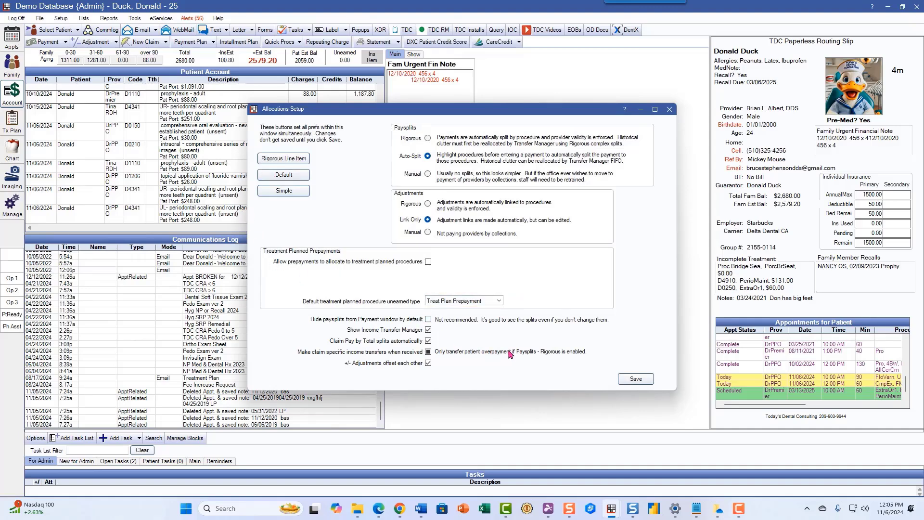
pyautogui.click(635, 379)
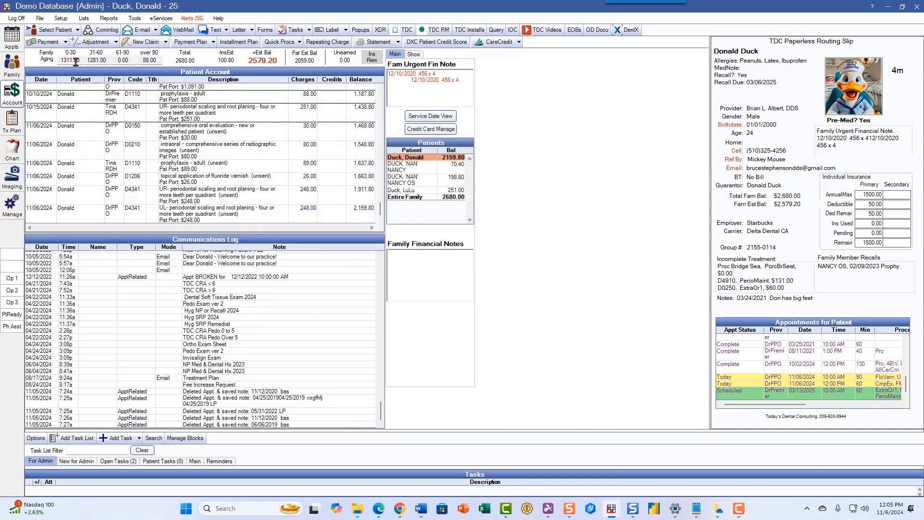
# - Enter a 500.00 check payment on the patient's account with its automatic splits and save it
pyautogui.click(54, 43)
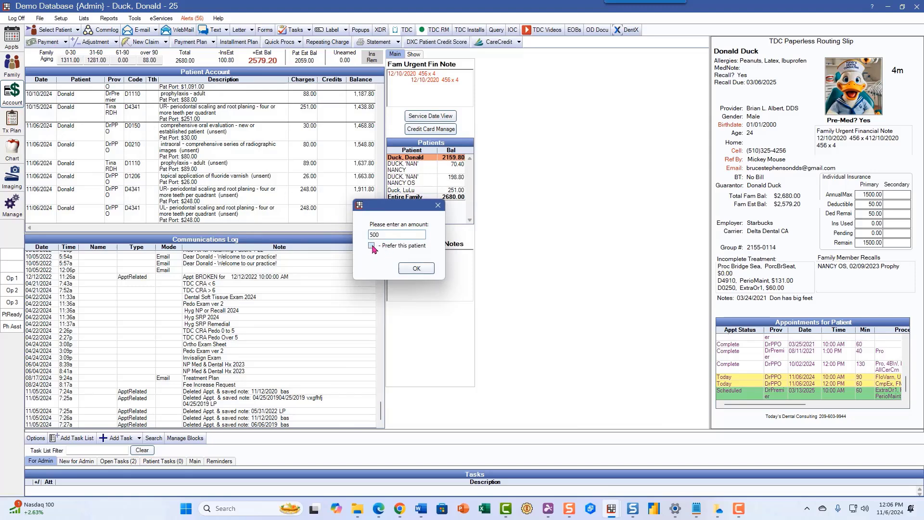
pyautogui.click(409, 272)
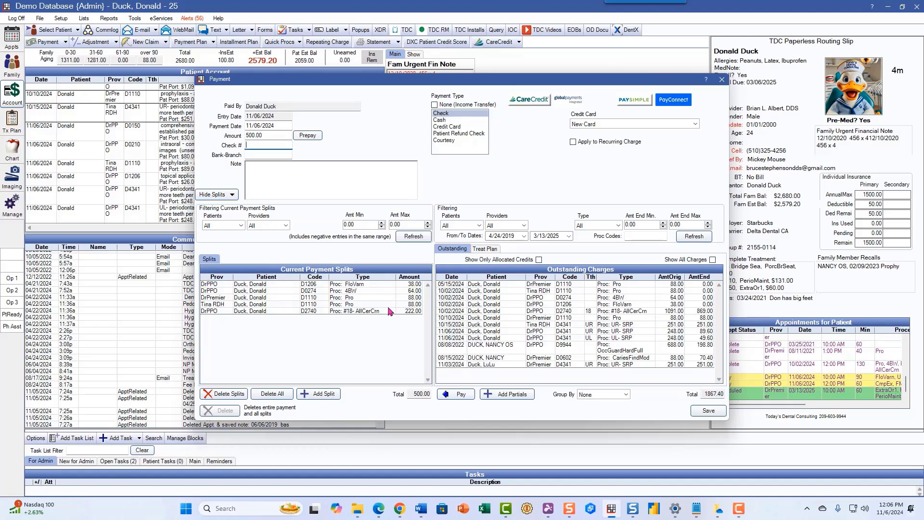
pyautogui.click(703, 411)
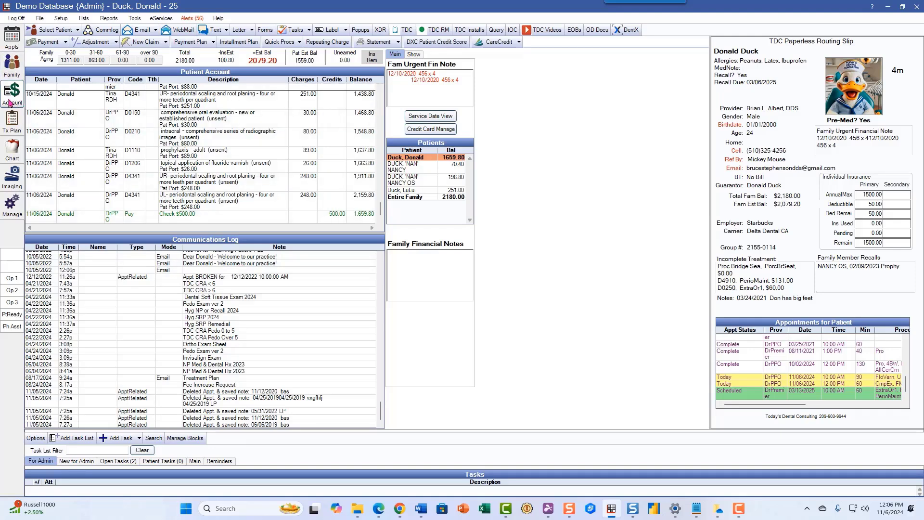
# - Check the patient's treatment plan and account, and view the account ledgers of the other family members
pyautogui.click(12, 122)
pyautogui.click(12, 91)
pyautogui.click(400, 167)
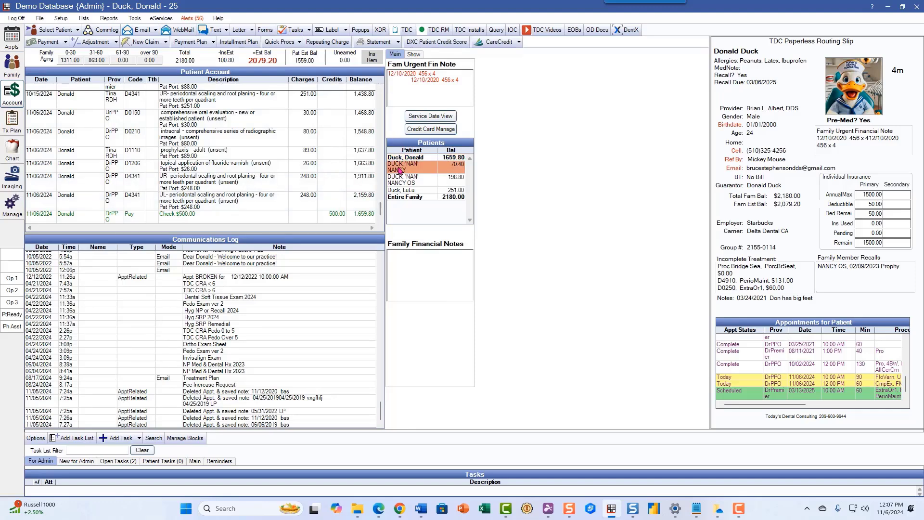
pyautogui.click(396, 184)
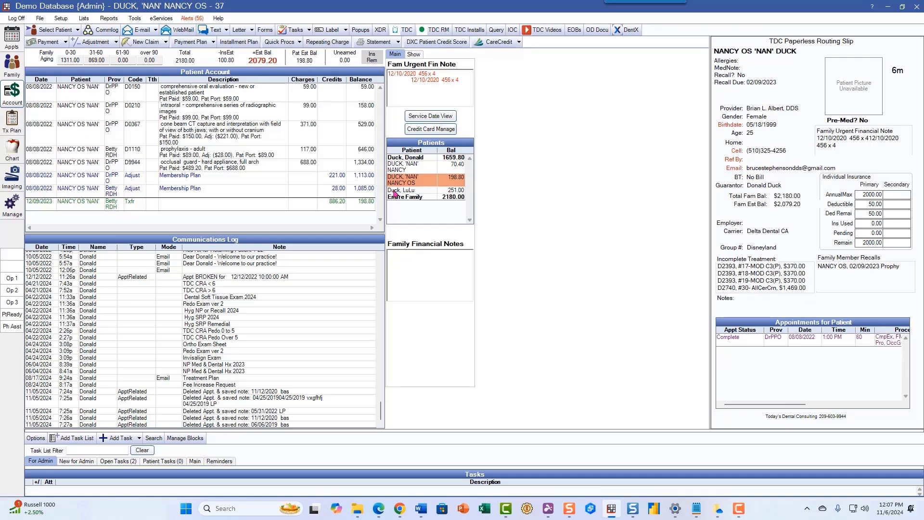
# - View the last family member's ledger and the entire family's combined ledger, and return to the guarantor's account
pyautogui.click(394, 190)
pyautogui.click(394, 199)
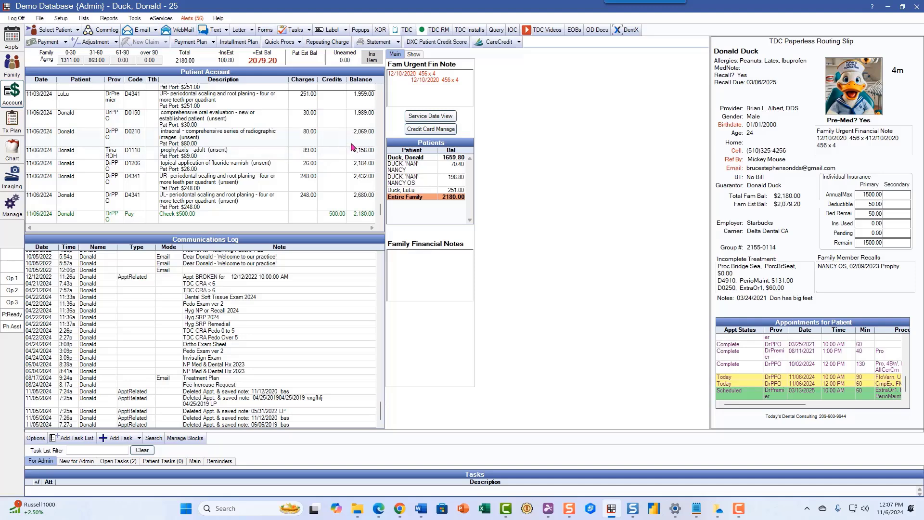
pyautogui.click(399, 161)
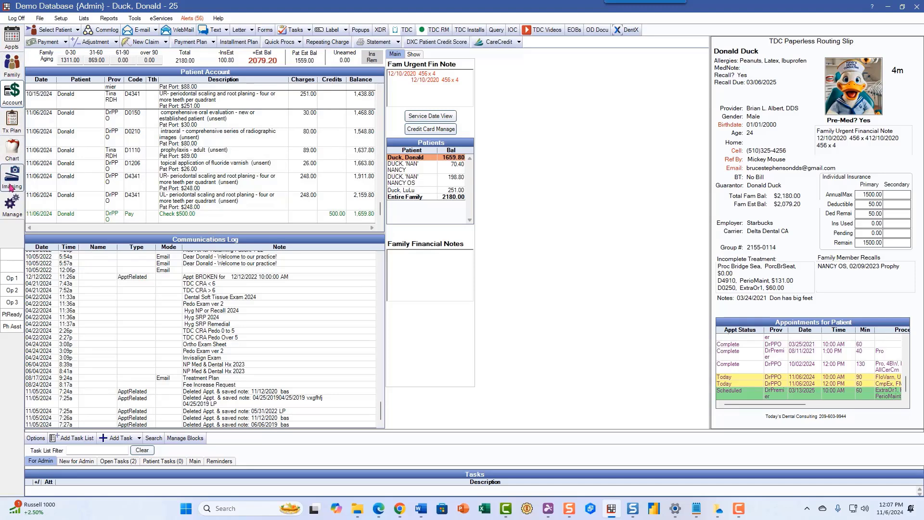
# - Review the practice's insurance claims waiting to be sent and close the claims list
pyautogui.click(13, 207)
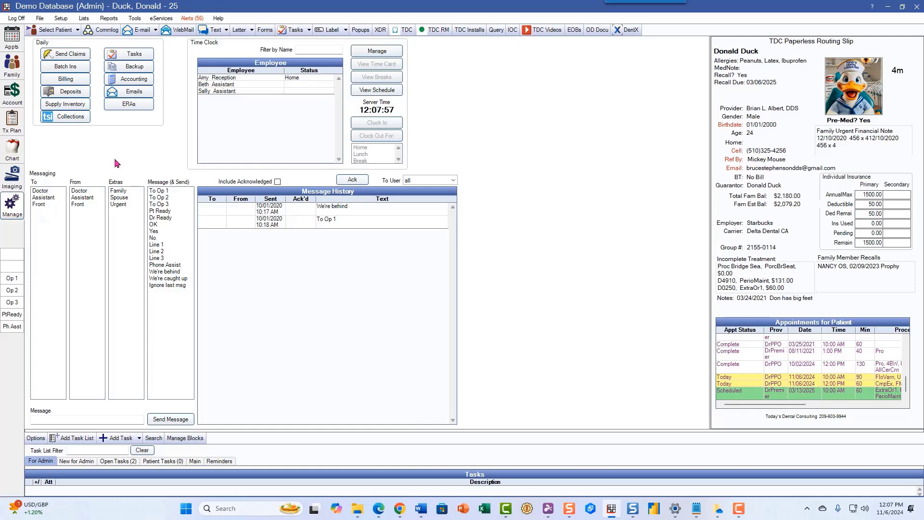
pyautogui.click(61, 58)
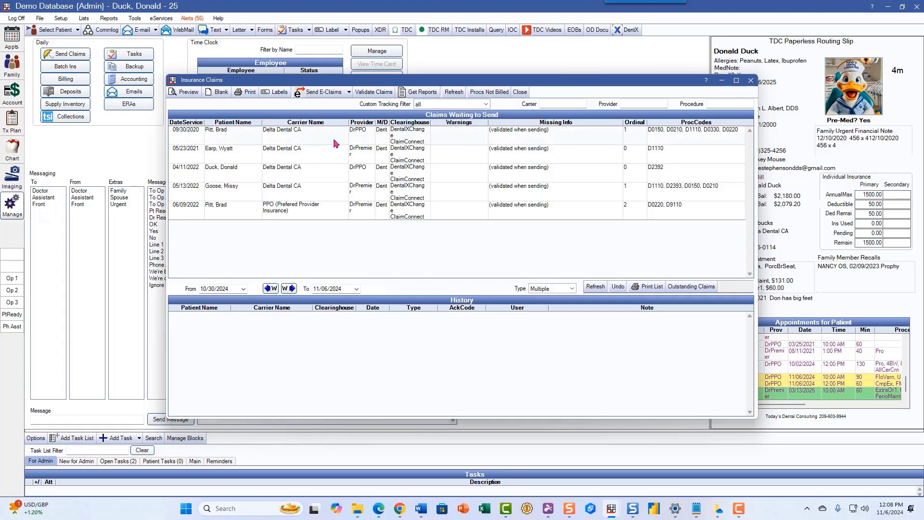
pyautogui.click(750, 80)
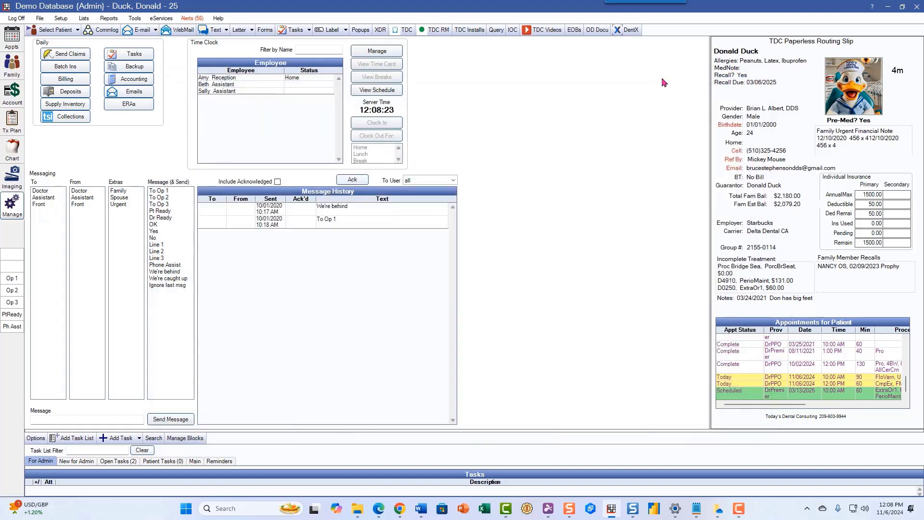
# - Look over the billing options and the electronic EOBs (ERA 835s) list, closing each without changes
pyautogui.click(71, 81)
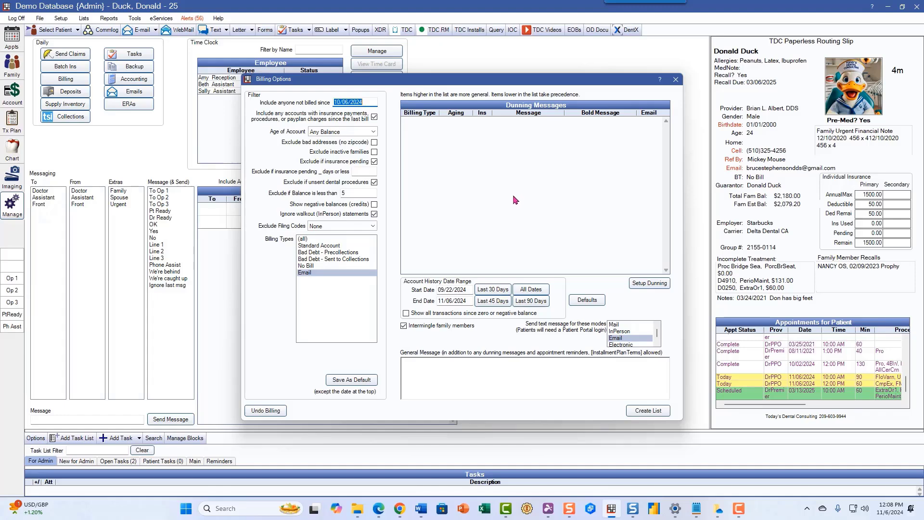
pyautogui.press('Escape')
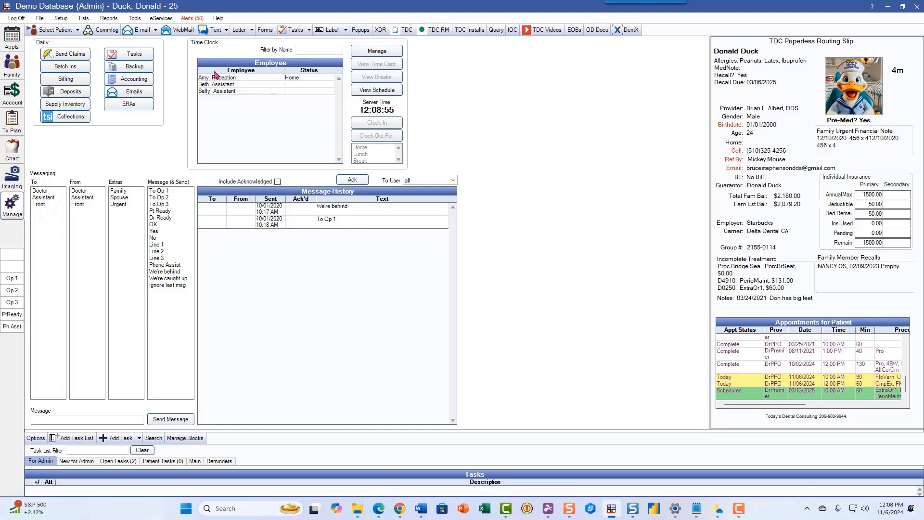
pyautogui.click(126, 104)
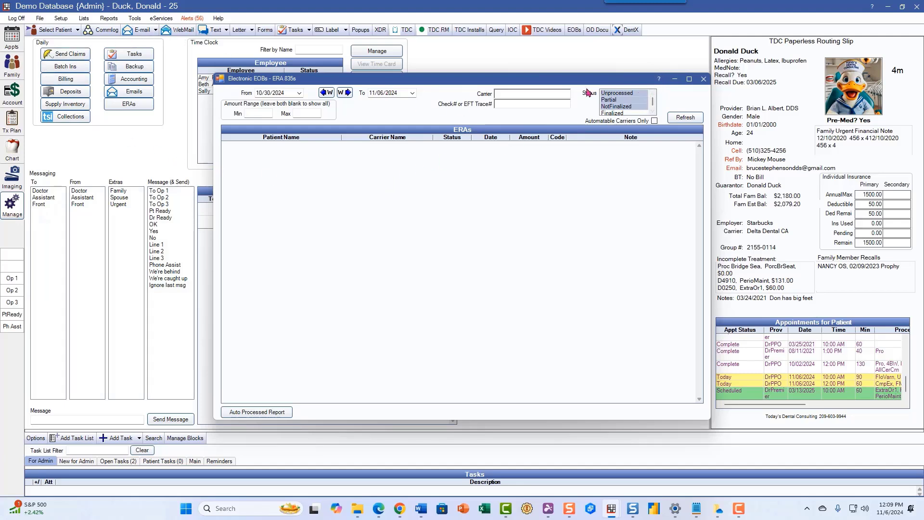
pyautogui.click(659, 79)
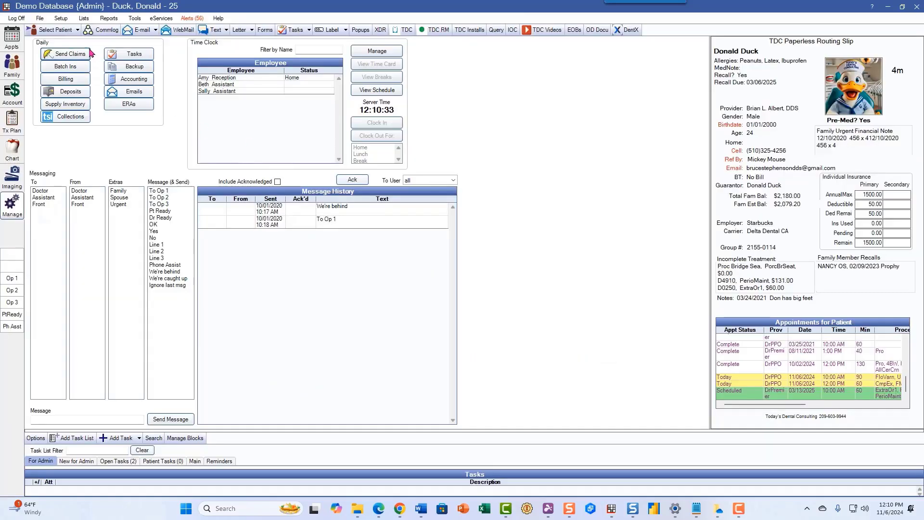
# - Look over the list of standard reports and close it
pyautogui.click(111, 22)
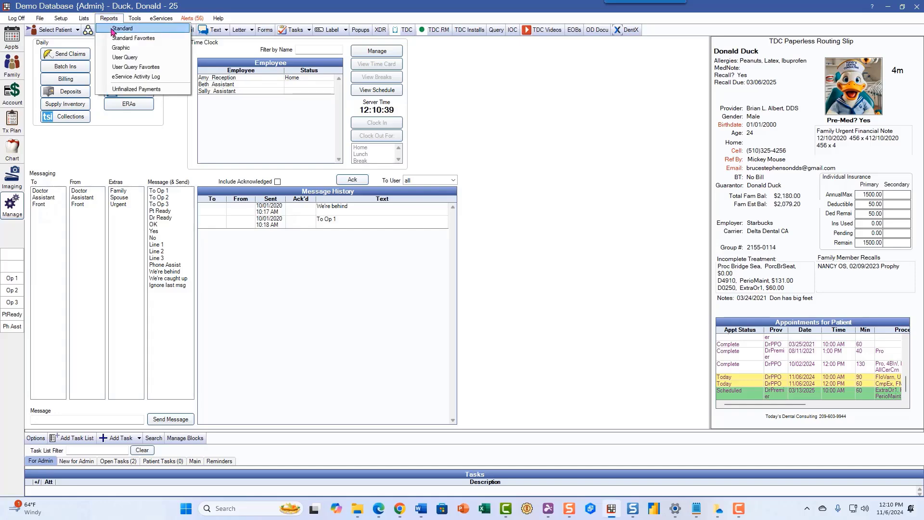
pyautogui.click(122, 28)
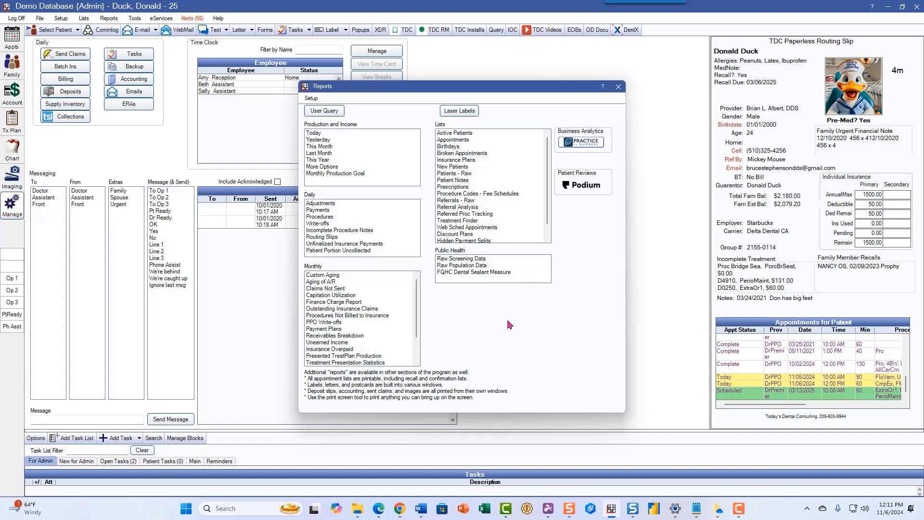
pyautogui.click(619, 87)
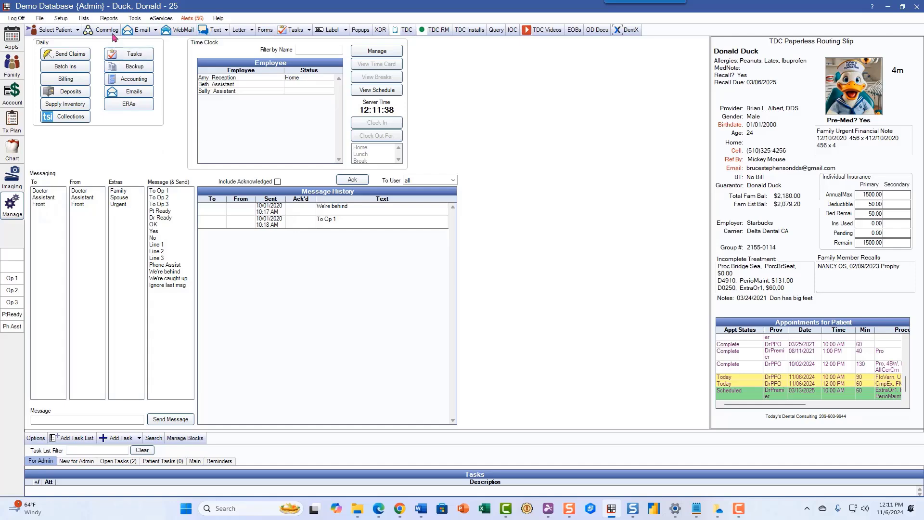
# - Run the Daily Procedures report for 11/06/2024, limited to provider DrPPO with individual procedures, and close the reports after viewing it
pyautogui.click(109, 18)
pyautogui.click(113, 29)
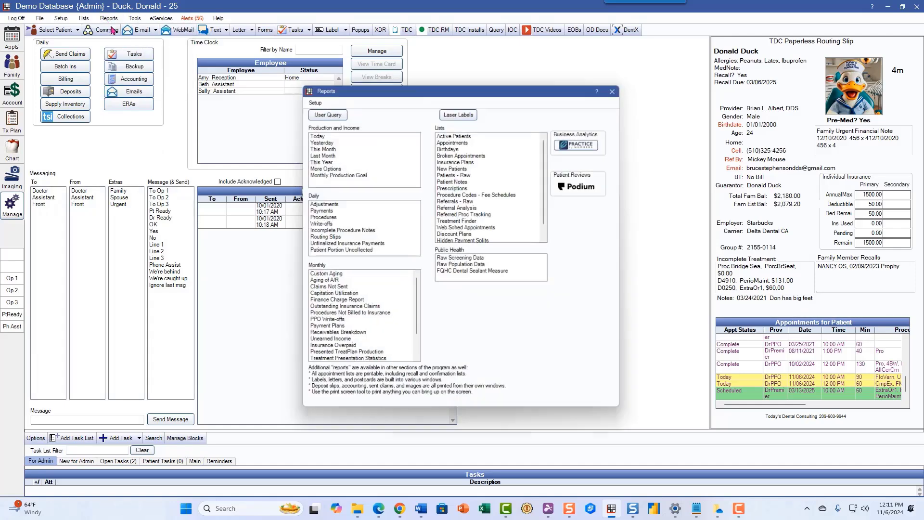
pyautogui.click(318, 217)
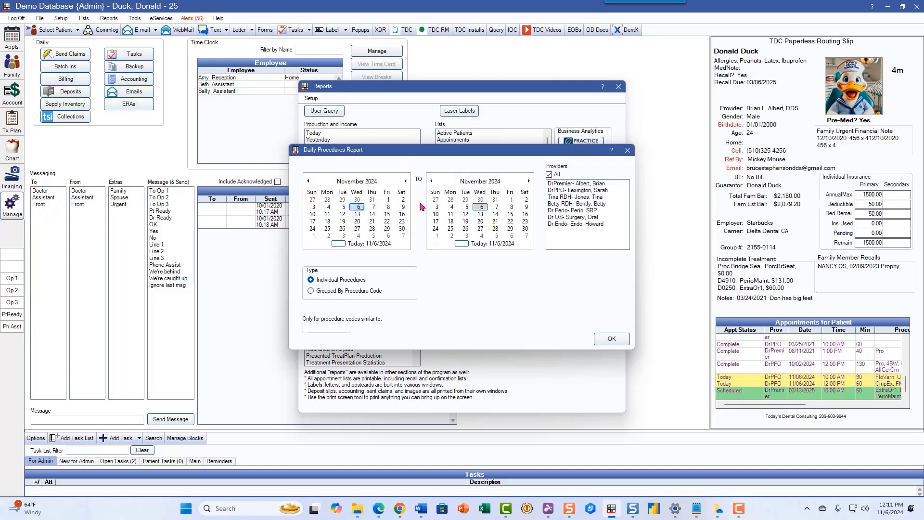
pyautogui.click(568, 191)
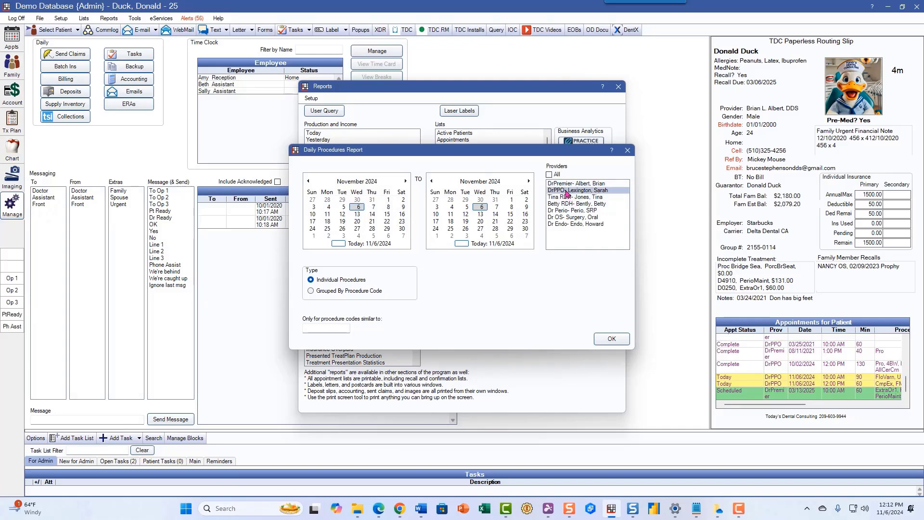
pyautogui.click(611, 339)
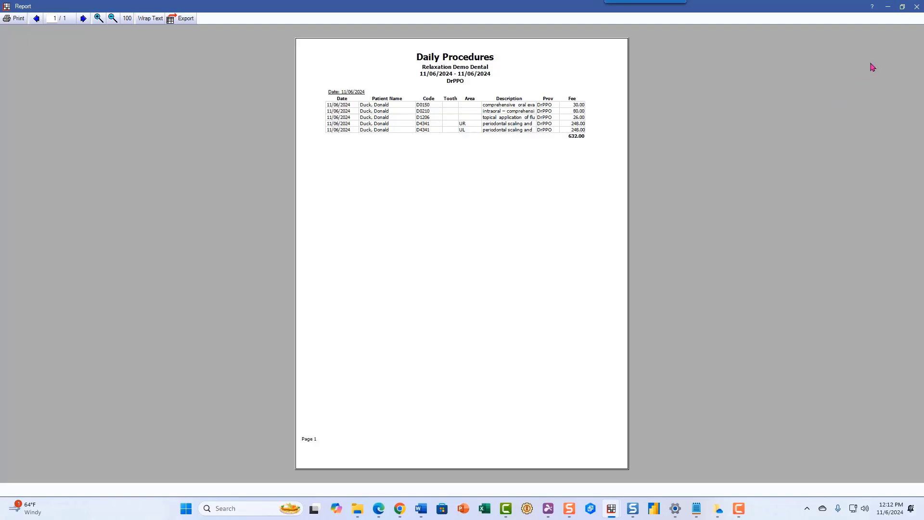
pyautogui.click(917, 6)
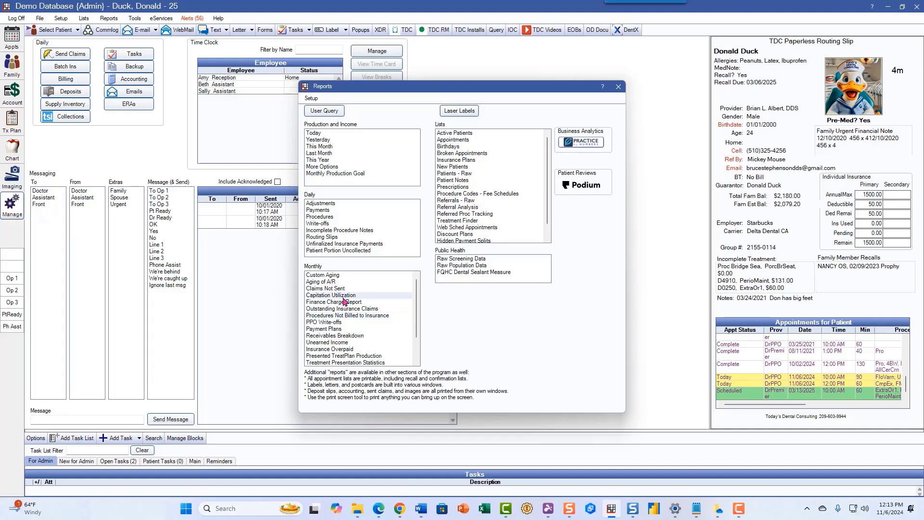
pyautogui.click(618, 86)
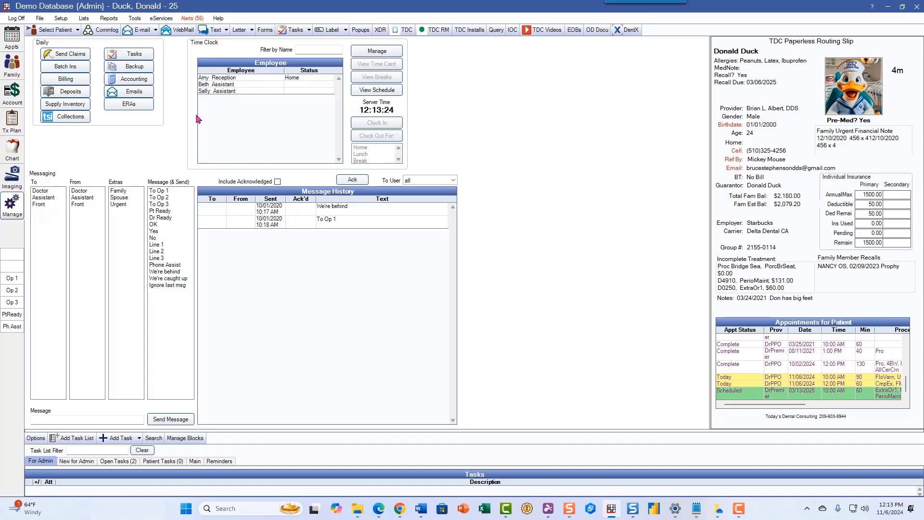
# - Start an email to the patient with the Welcome Email template, read through it, and close it without sending
pyautogui.click(11, 66)
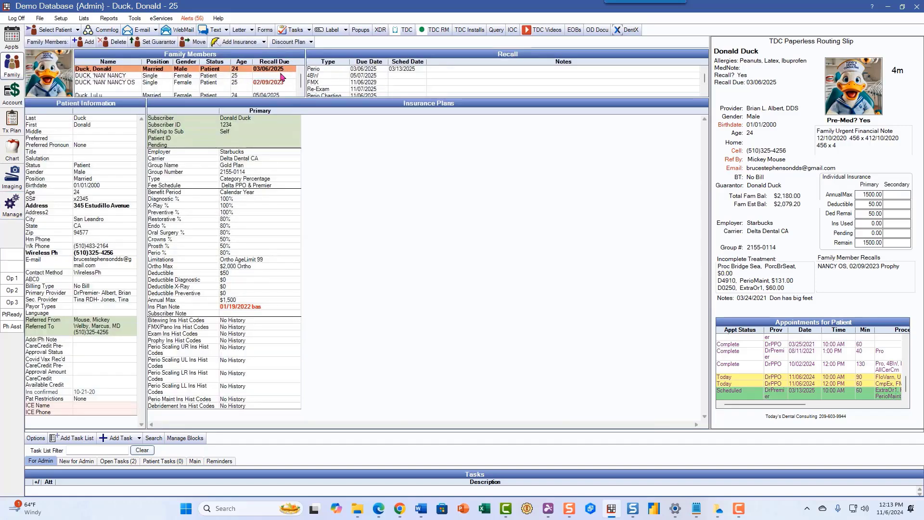
pyautogui.click(138, 31)
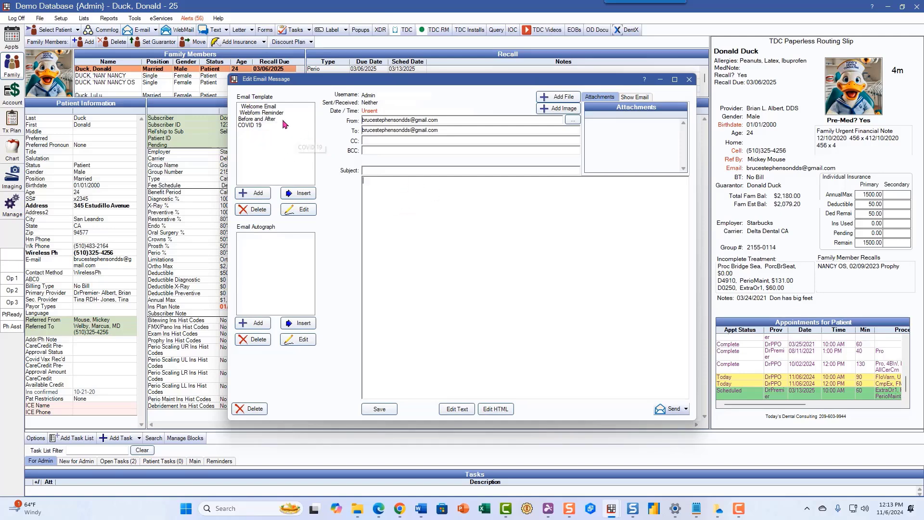
pyautogui.click(268, 107)
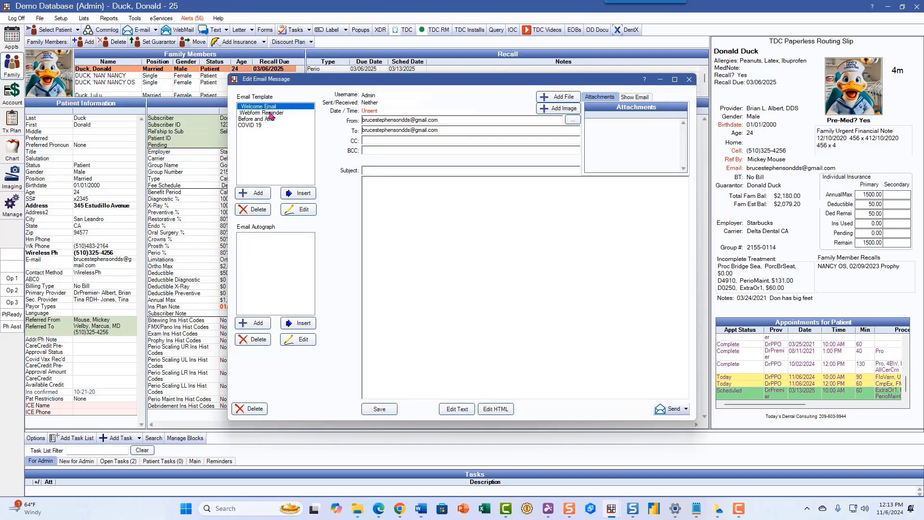
pyautogui.click(302, 193)
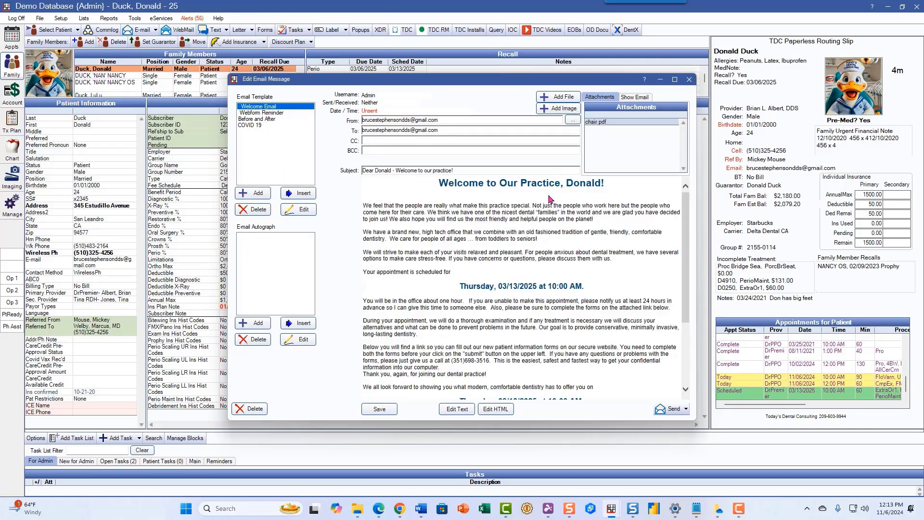
pyautogui.moveTo(686, 230); pyautogui.dragTo(686, 291)
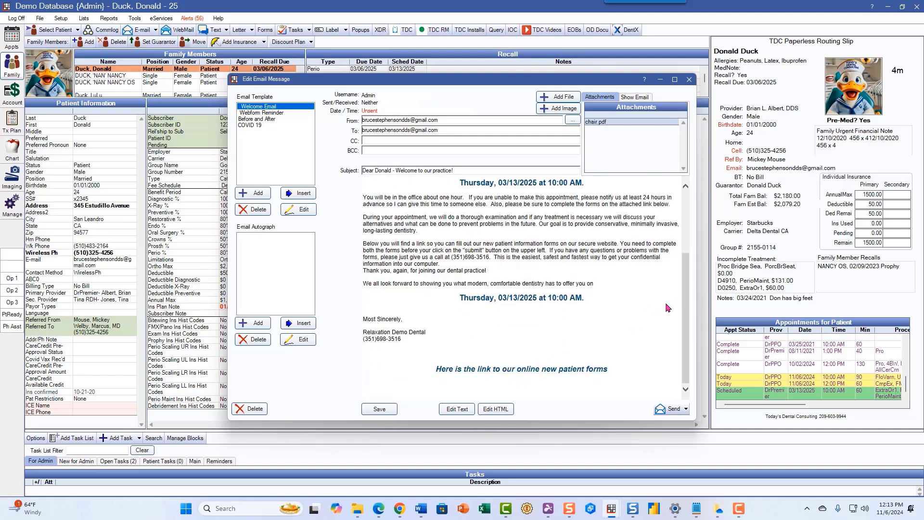
pyautogui.moveTo(686, 295); pyautogui.dragTo(686, 226)
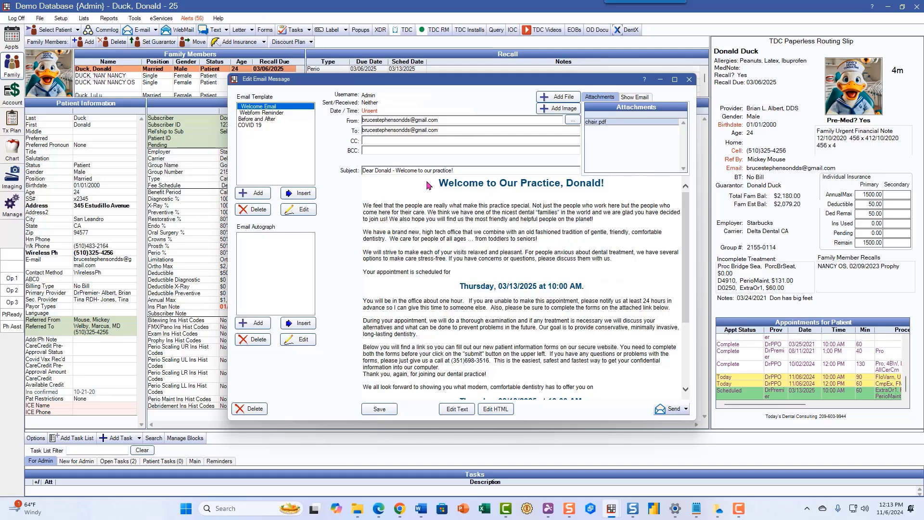
pyautogui.click(690, 80)
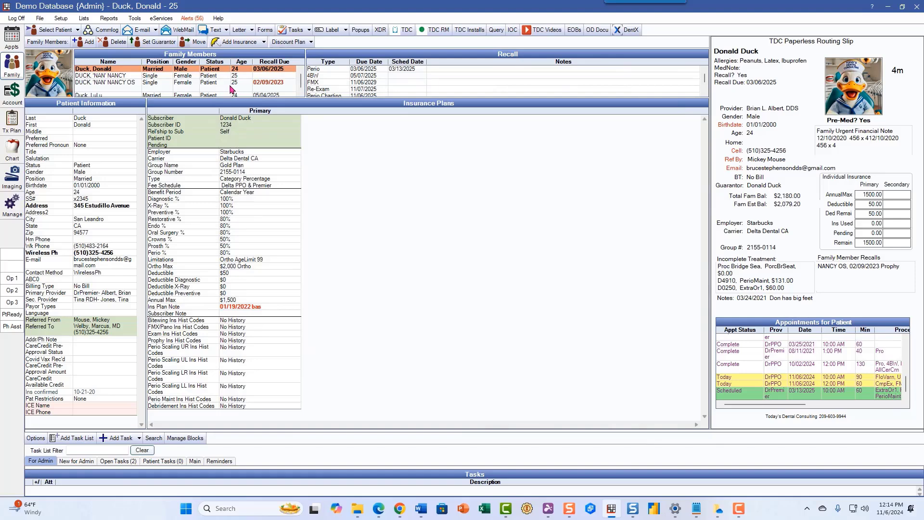
# - View the blank text message form from the patient's family record and from the 10 AM appointment on November 6, sending nothing
pyautogui.click(213, 31)
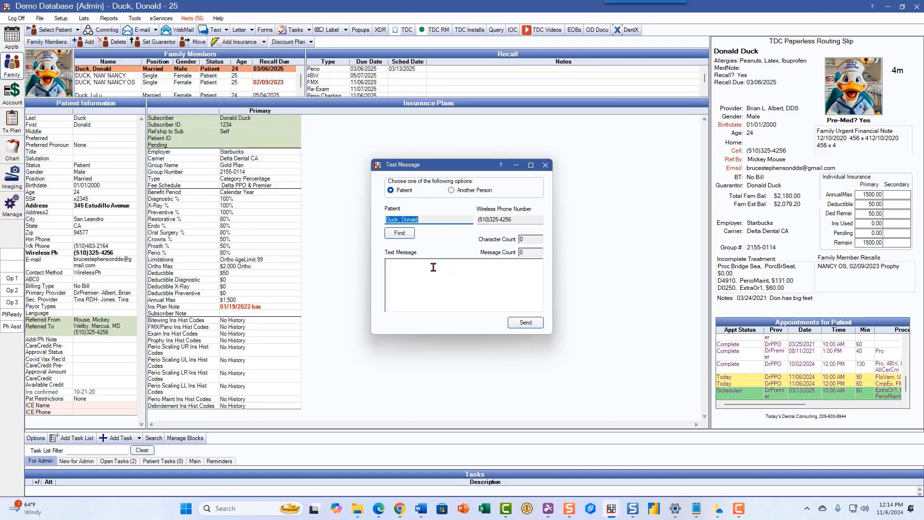
pyautogui.click(545, 165)
pyautogui.click(13, 39)
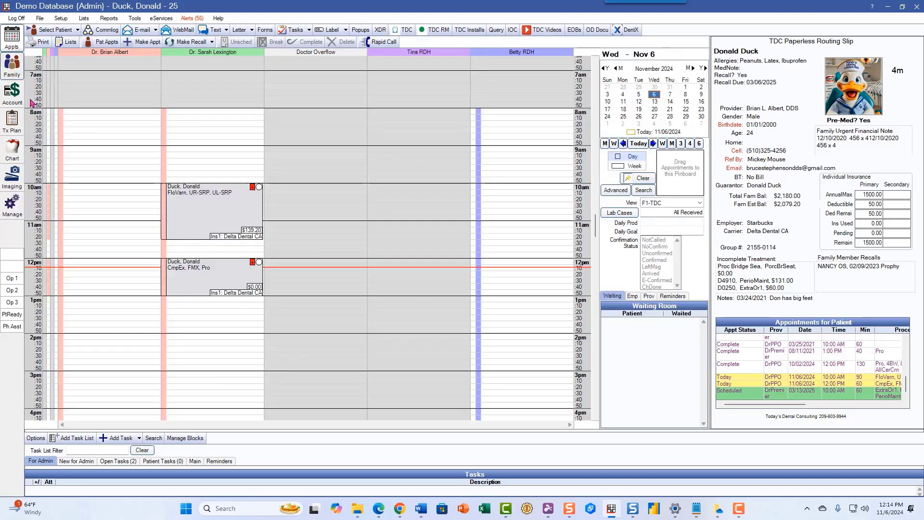
pyautogui.click(204, 201)
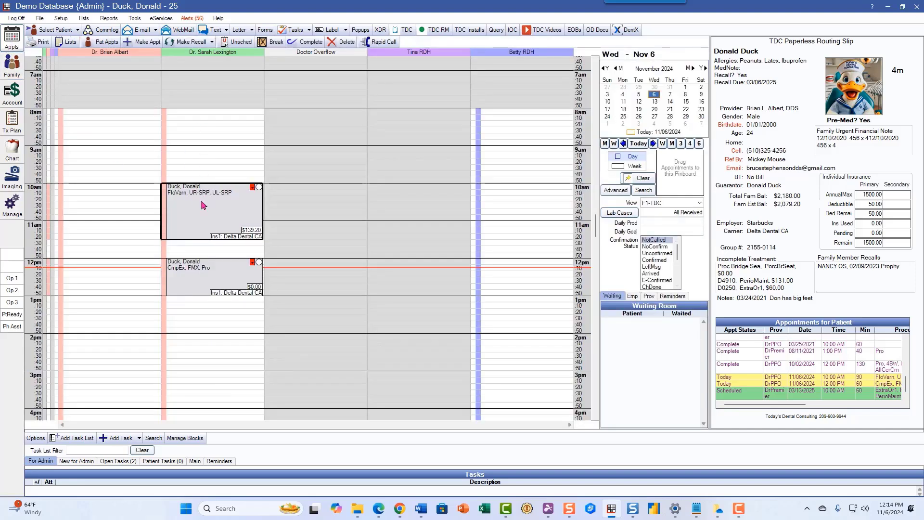
pyautogui.rightClick(202, 203)
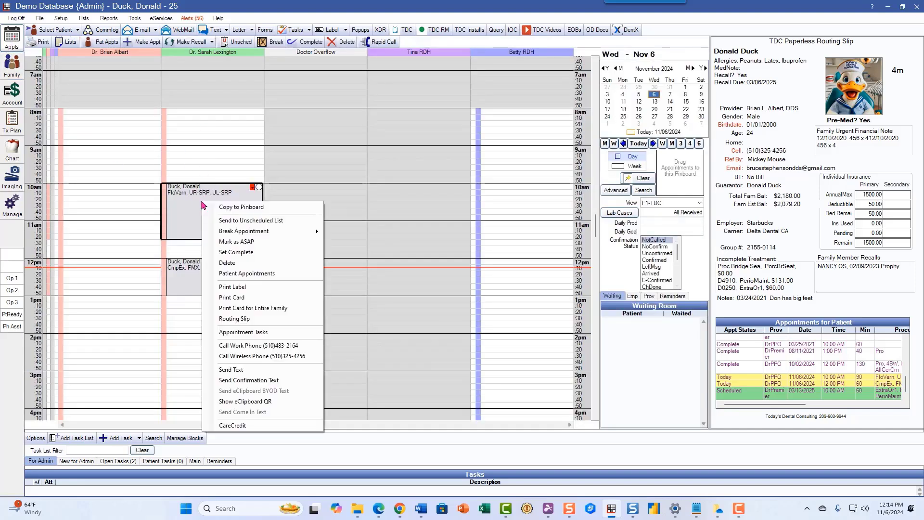
pyautogui.click(232, 370)
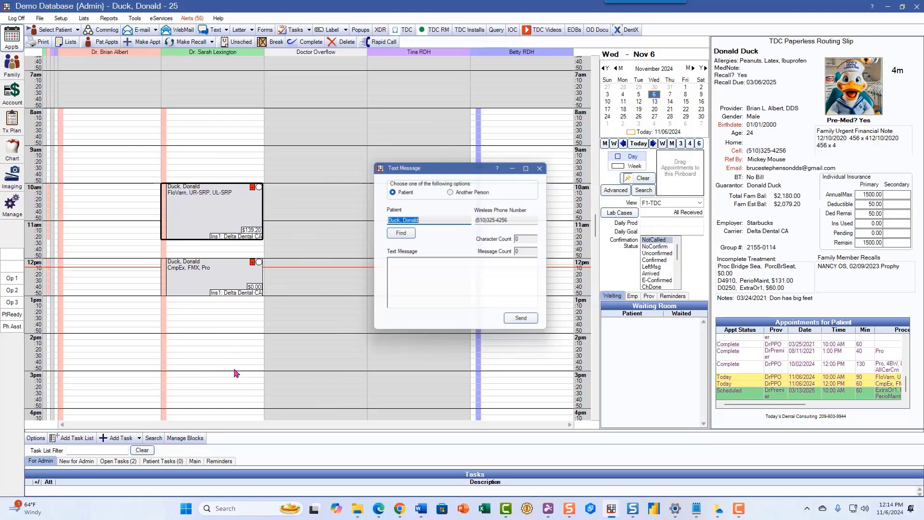
pyautogui.click(546, 166)
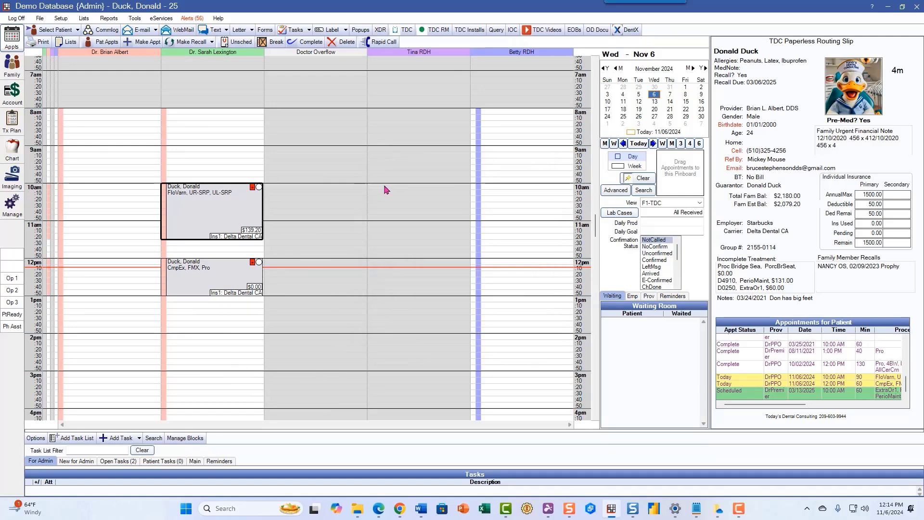